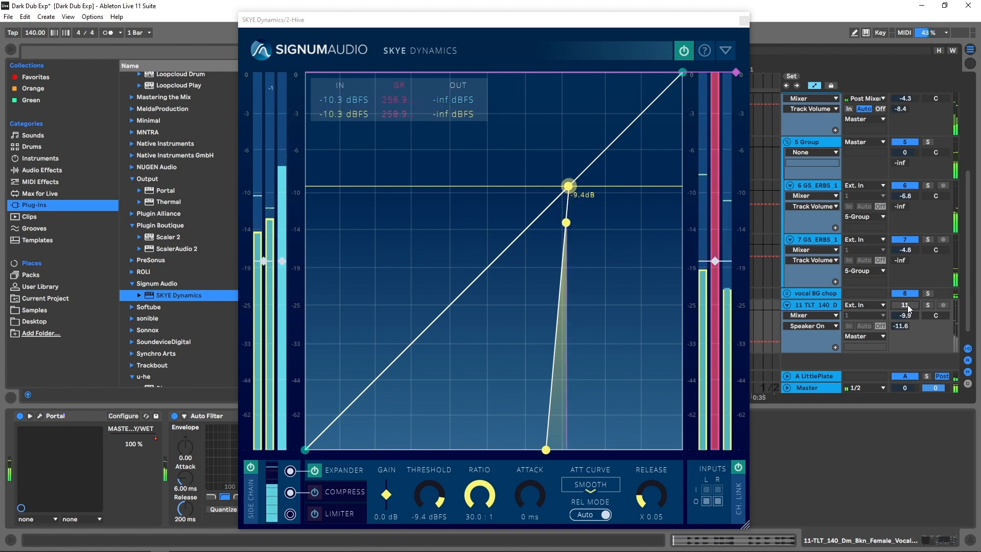
Step: Stop playback and examine the compressor and limiter settings in SKYE Dynamics, returning to the expander
key(space)
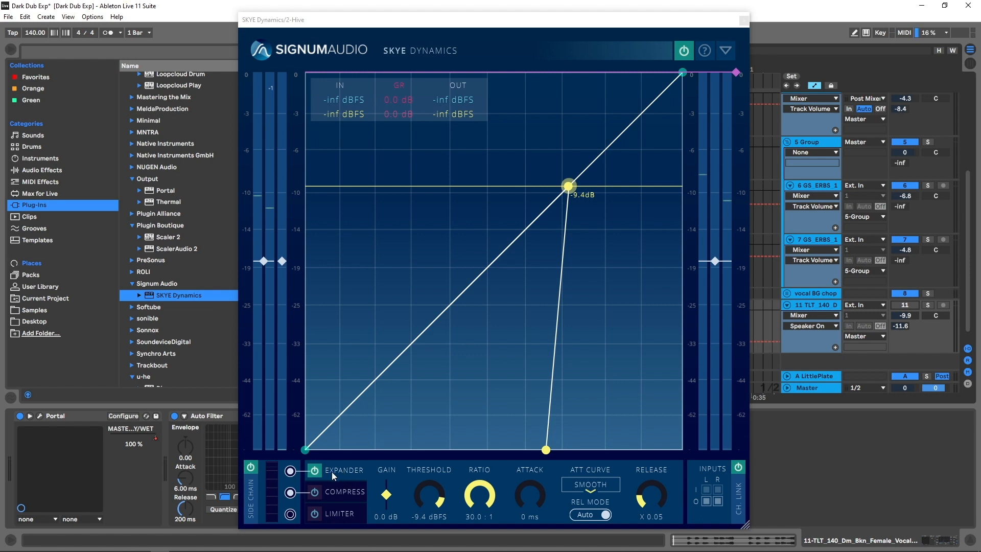
click(351, 494)
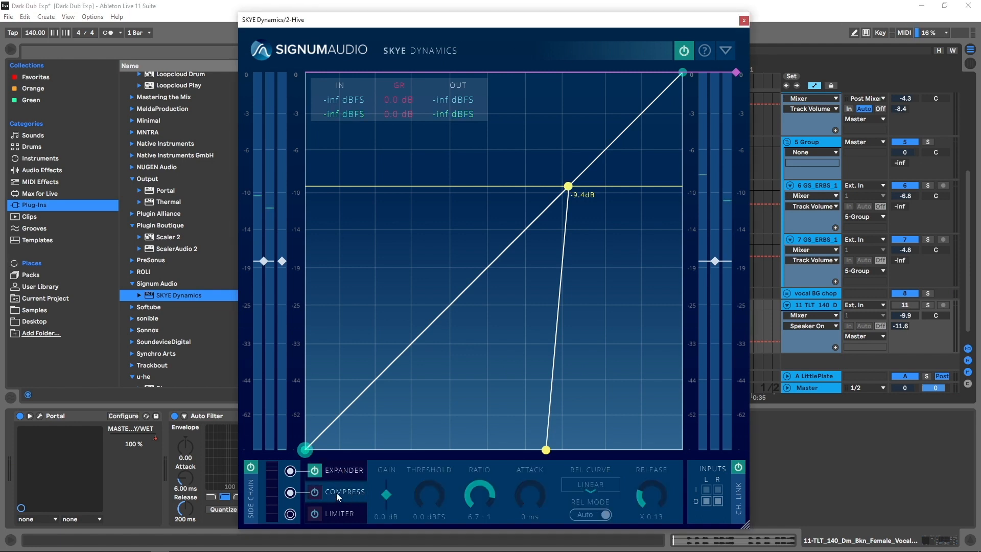
click(315, 491)
click(314, 492)
click(335, 514)
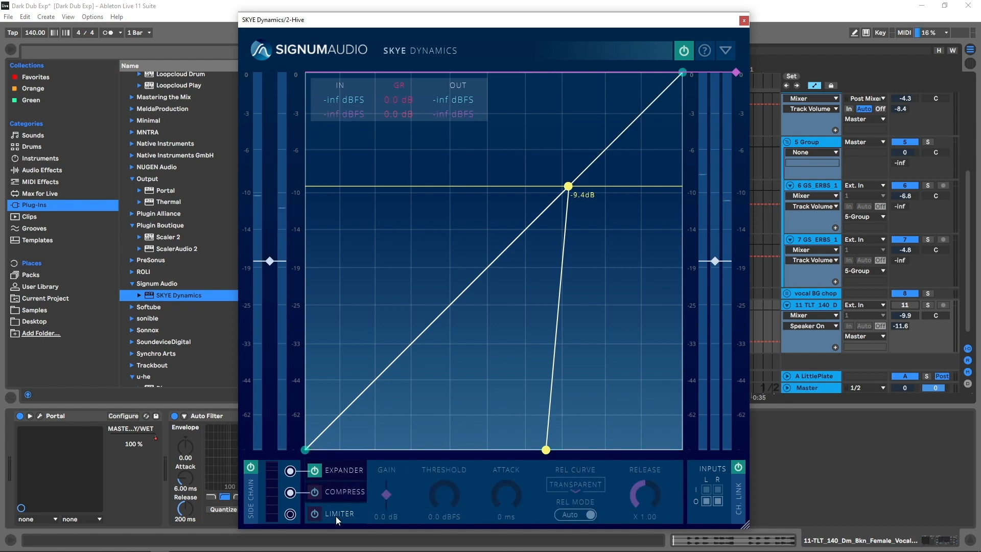
click(350, 473)
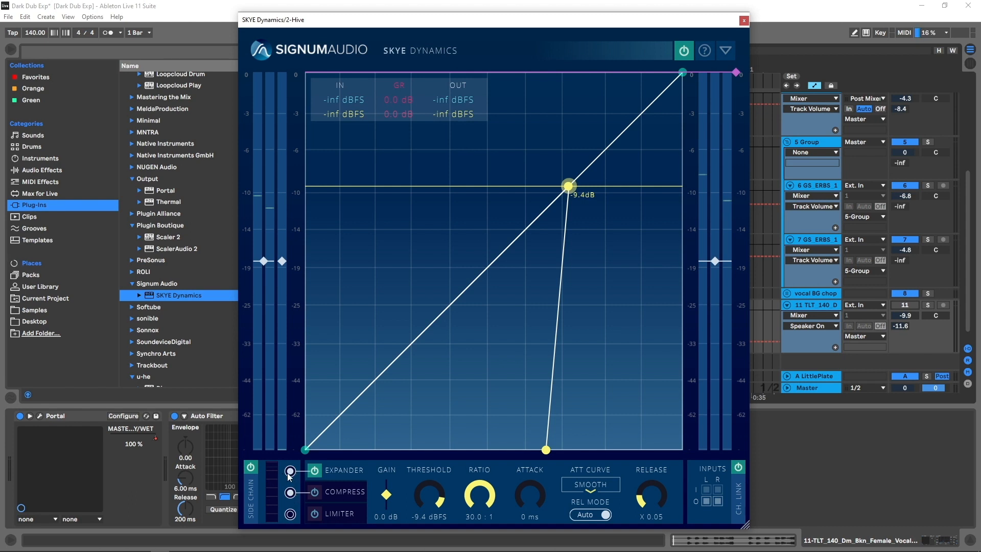
Step: Try toggling the limiter's sidechain routing and switching the compressor and limiter stages on and off
click(291, 514)
click(294, 515)
click(315, 492)
click(315, 492)
click(314, 513)
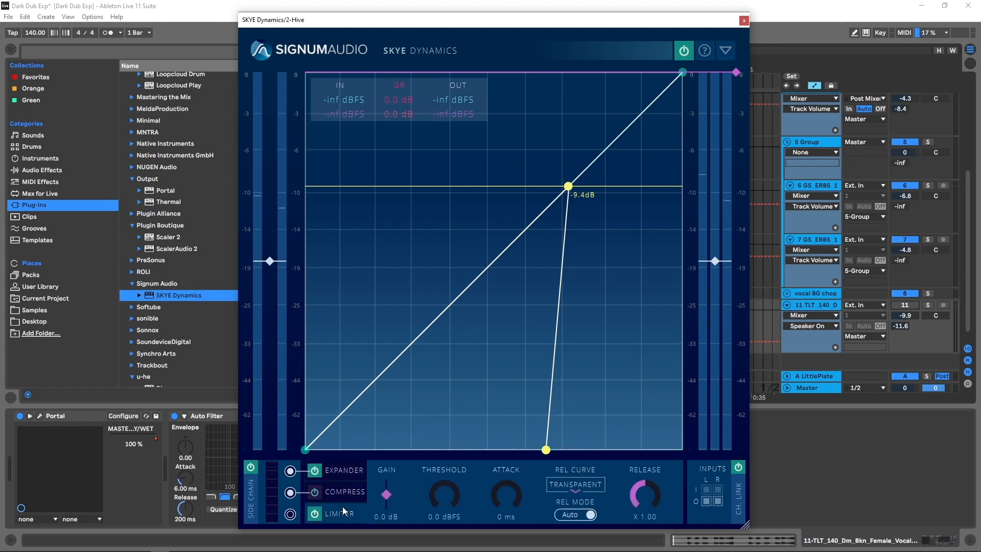
click(315, 512)
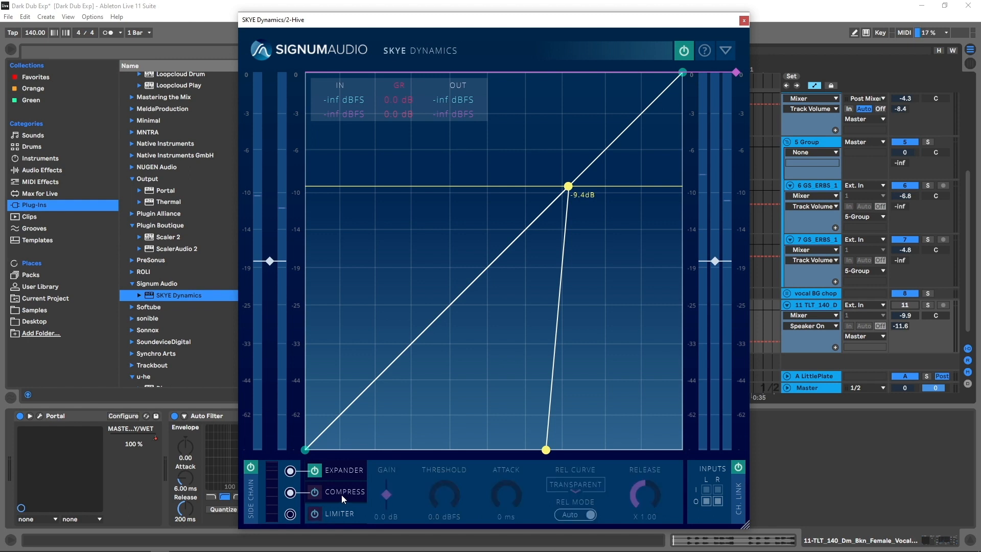
Step: Show the expander settings and examine its attack curve options, keeping Smooth
click(349, 471)
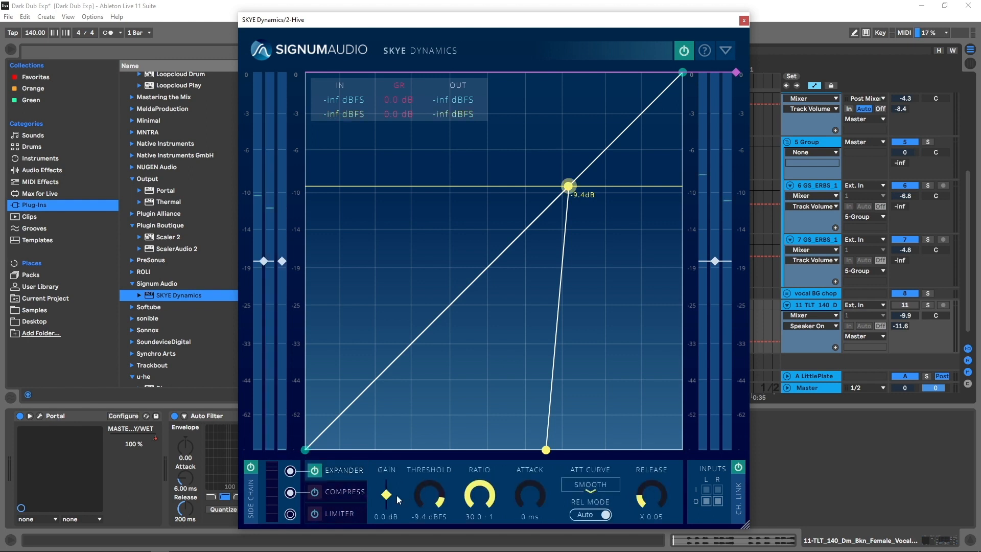
click(591, 485)
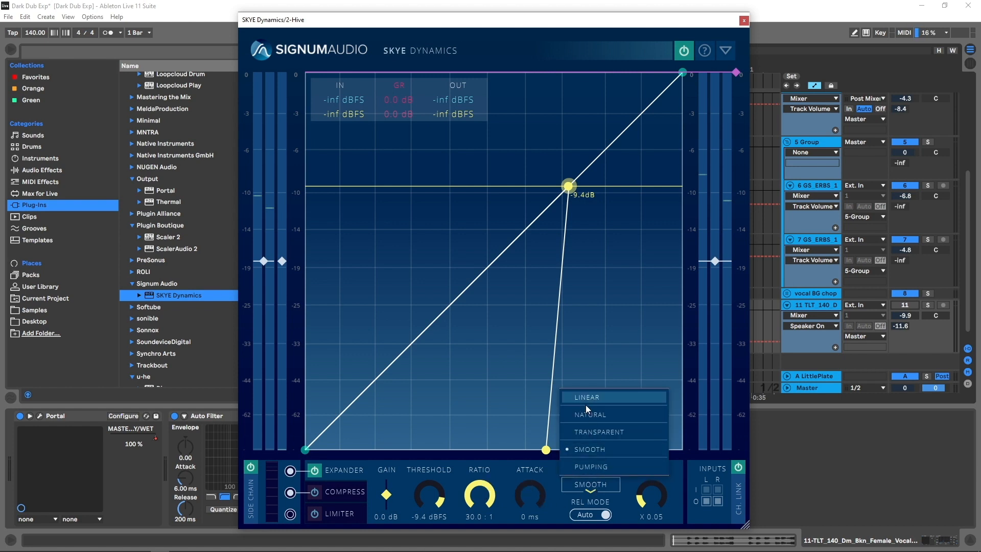
click(591, 487)
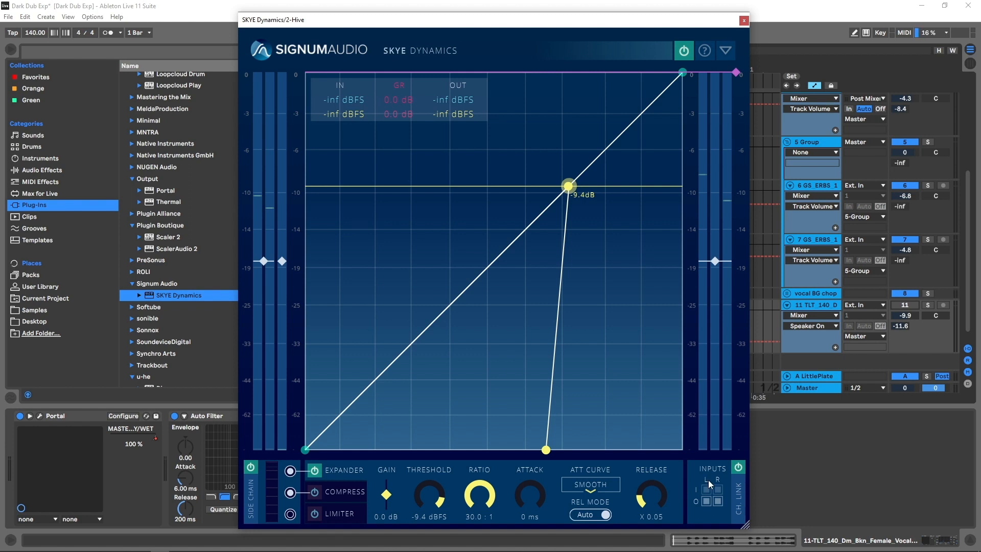
Step: Close the plug-in window, solo the 2 Hive track and play it with SKYE Dynamics active
scroll(889, 164, up, 5)
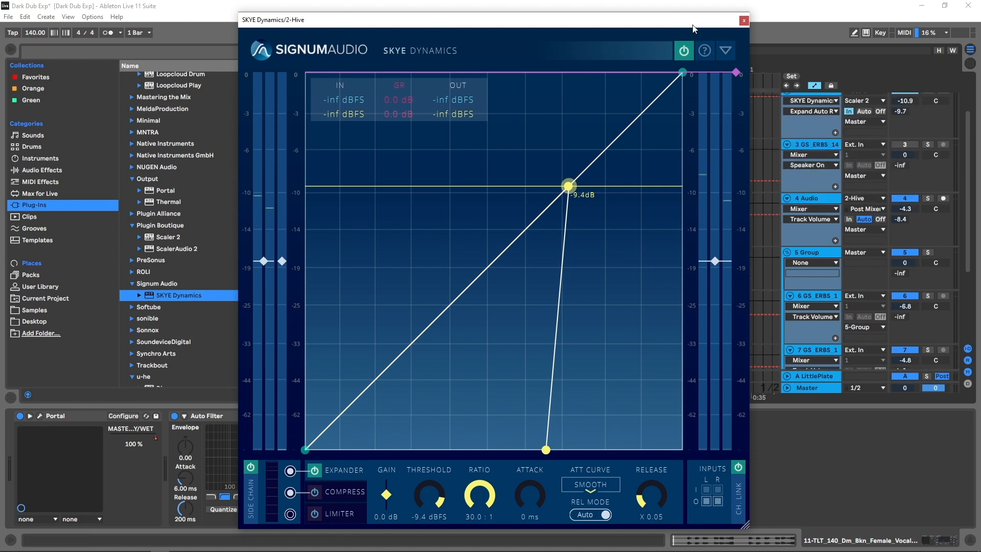
click(904, 135)
scroll(905, 135, up, 2)
click(927, 127)
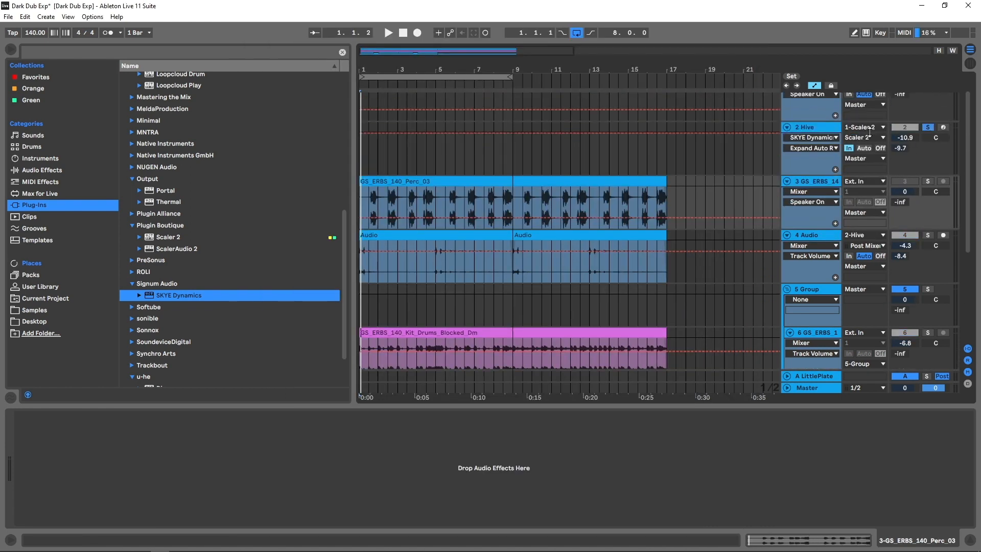
click(808, 127)
key(space)
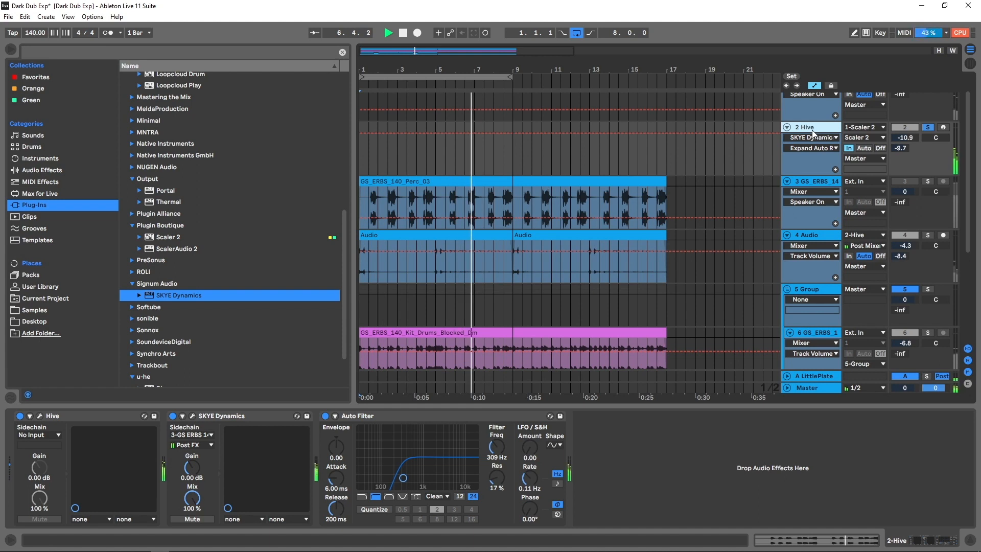
key(space)
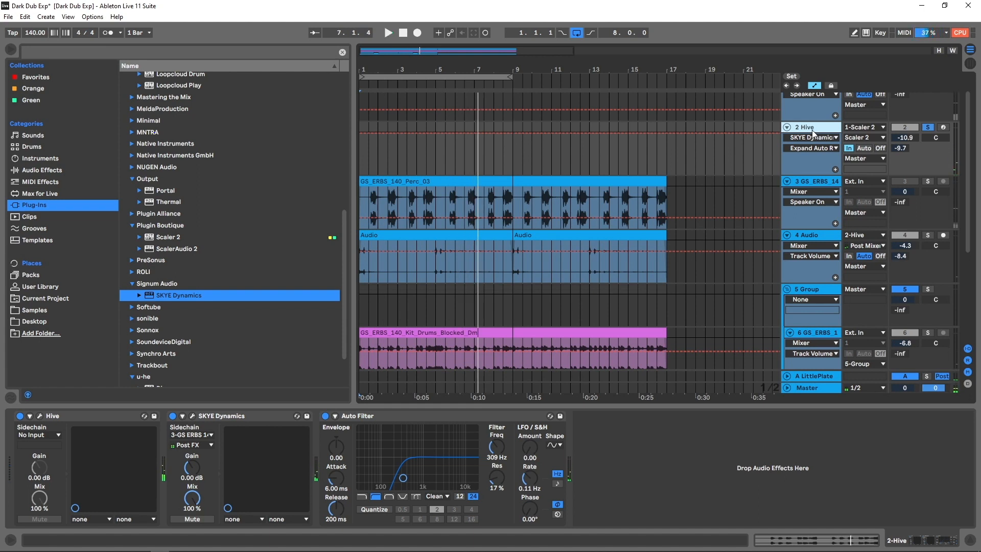
Step: Bypass SKYE Dynamics on the Hive track and play the unprocessed loop for comparison
click(172, 416)
key(space)
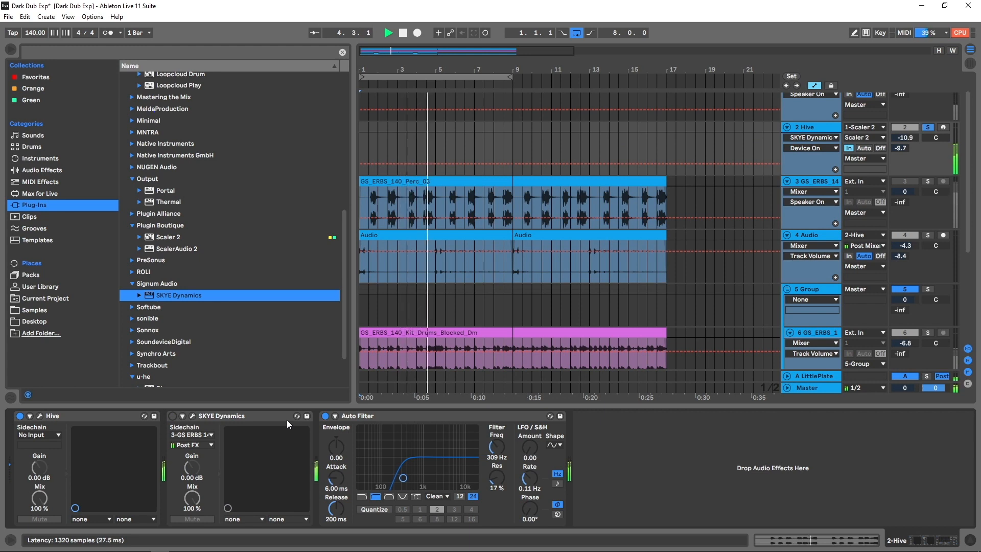
key(space)
Step: Examine the preset loaded in the Hive instrument's editor and close the editor
click(814, 126)
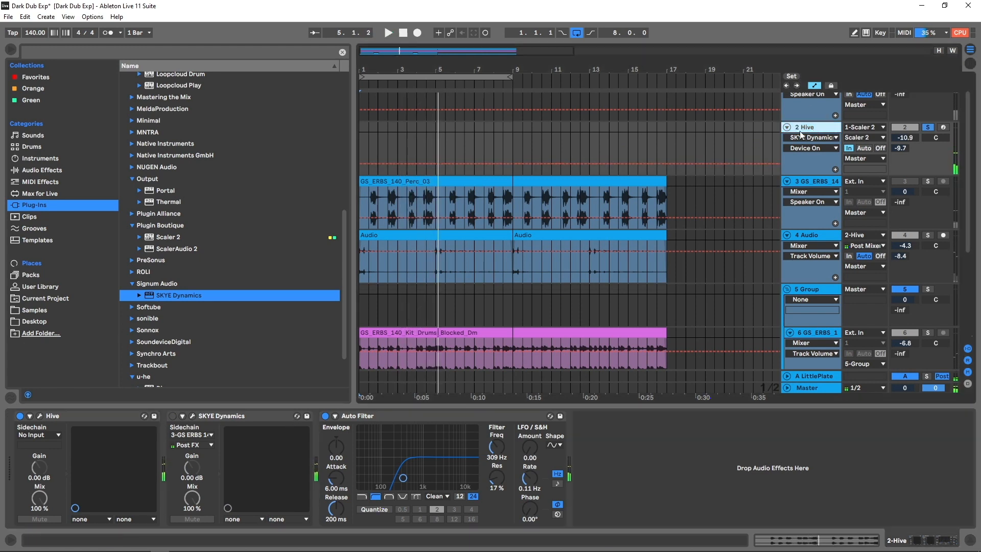
click(39, 416)
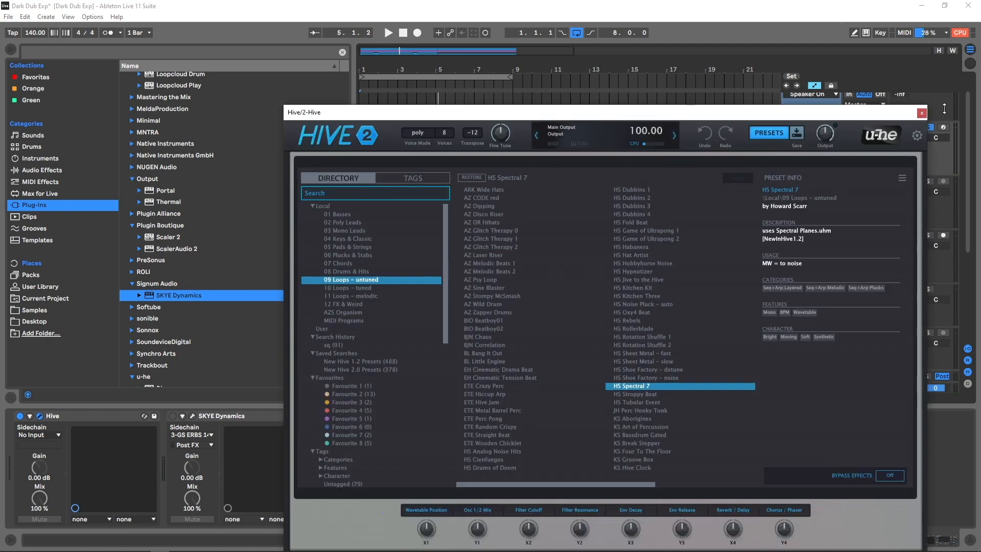
click(921, 113)
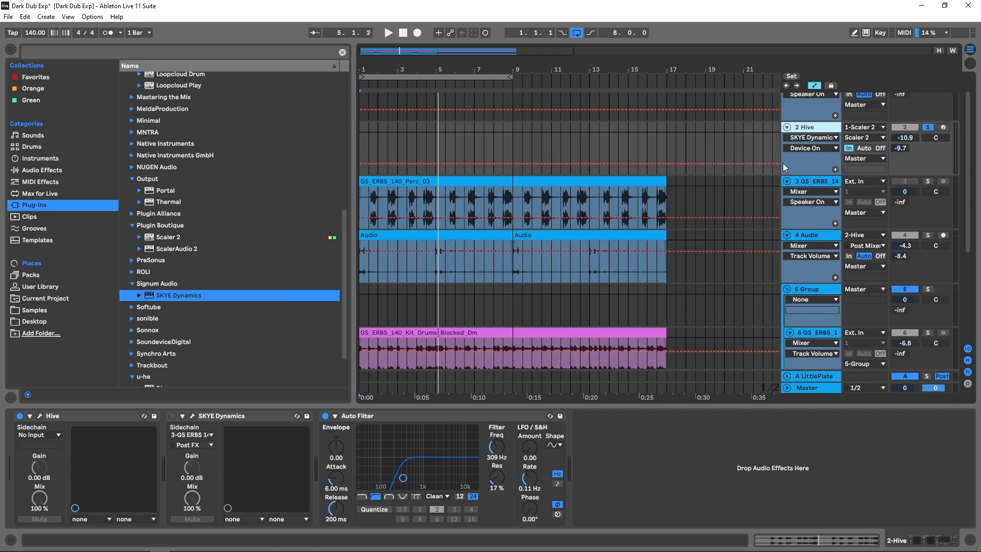
Step: Solo the 4 Audio track and play the recorded audio from the start of the arrangement
click(930, 234)
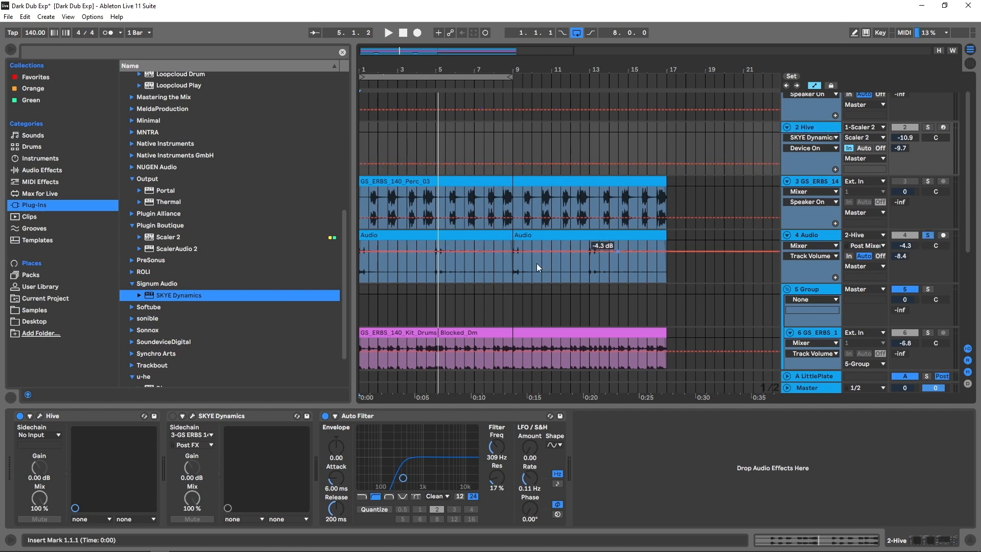
click(360, 276)
key(space)
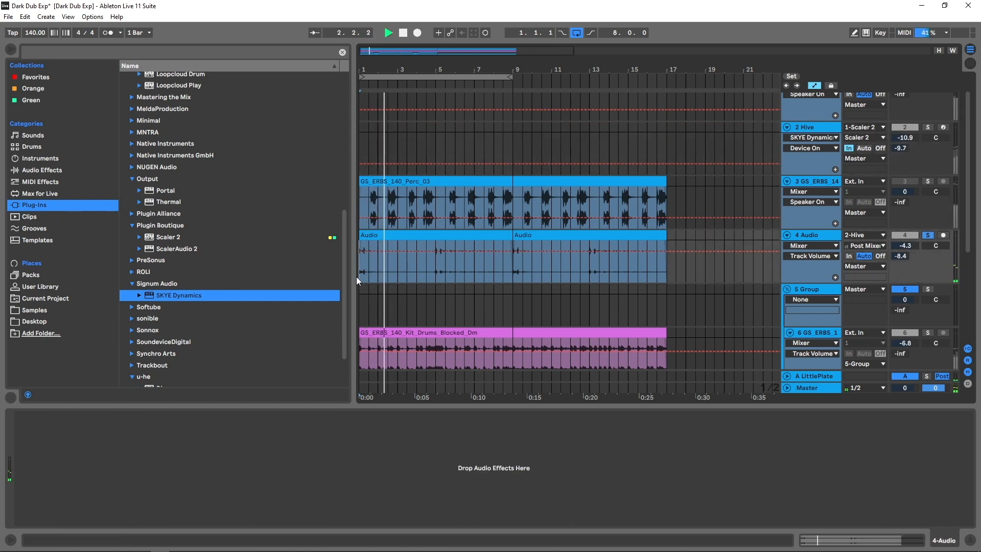
key(space)
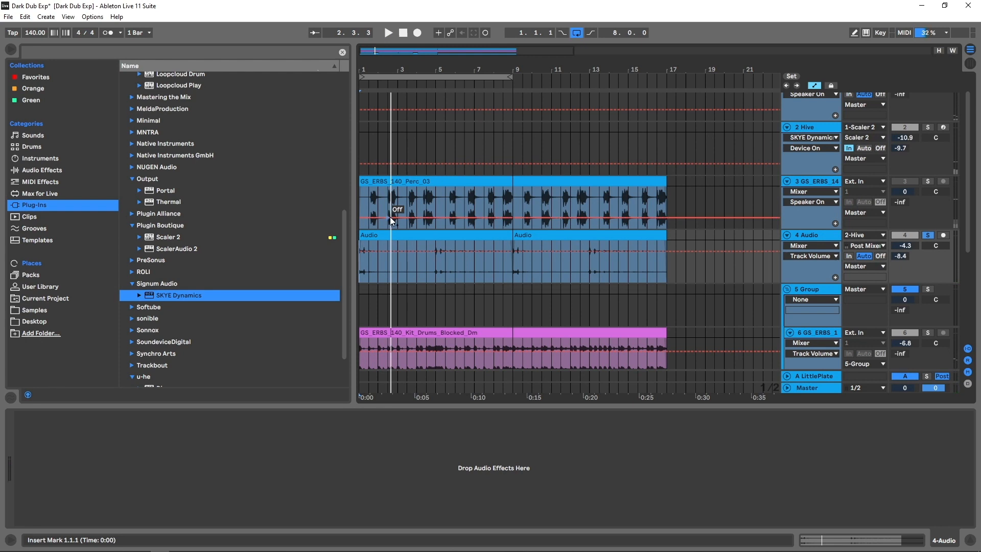
Step: Re-enable SKYE Dynamics on the Hive track, unsolo the 4 Audio track and play the full mix
click(825, 179)
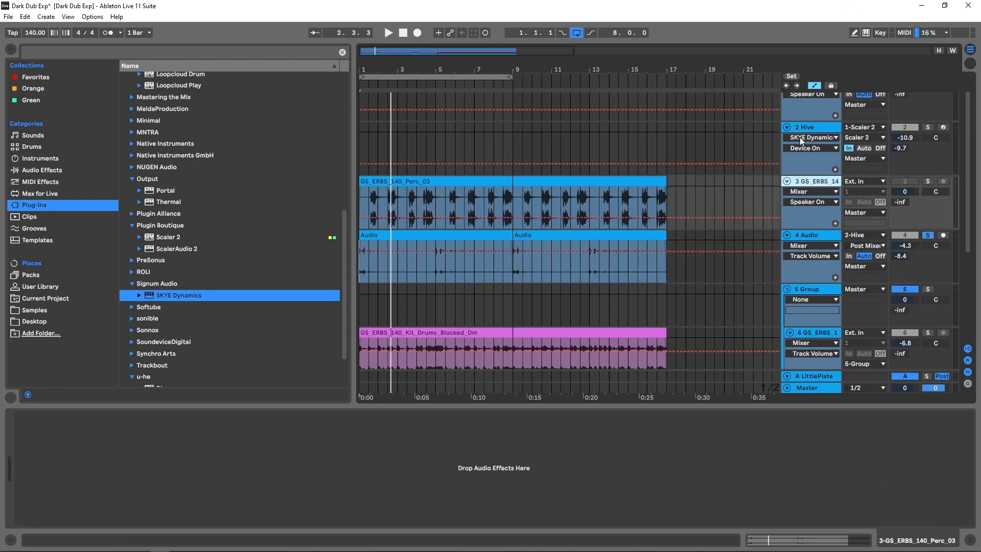
click(811, 128)
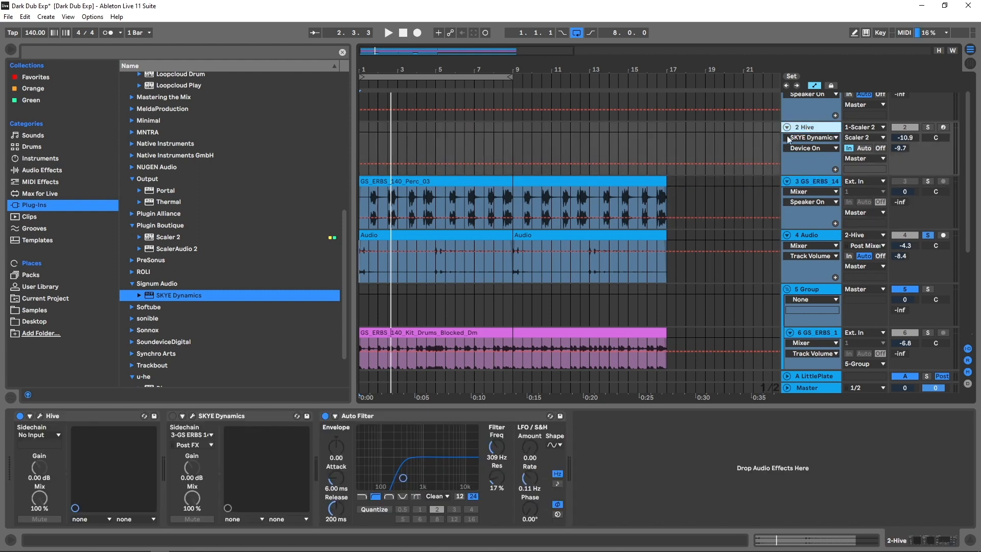
click(172, 416)
click(928, 235)
key(space)
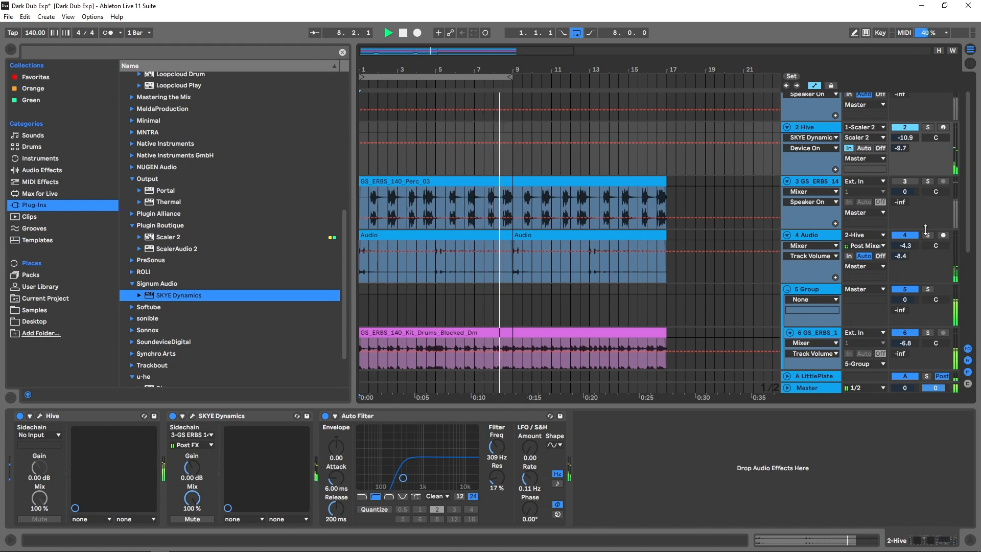
key(space)
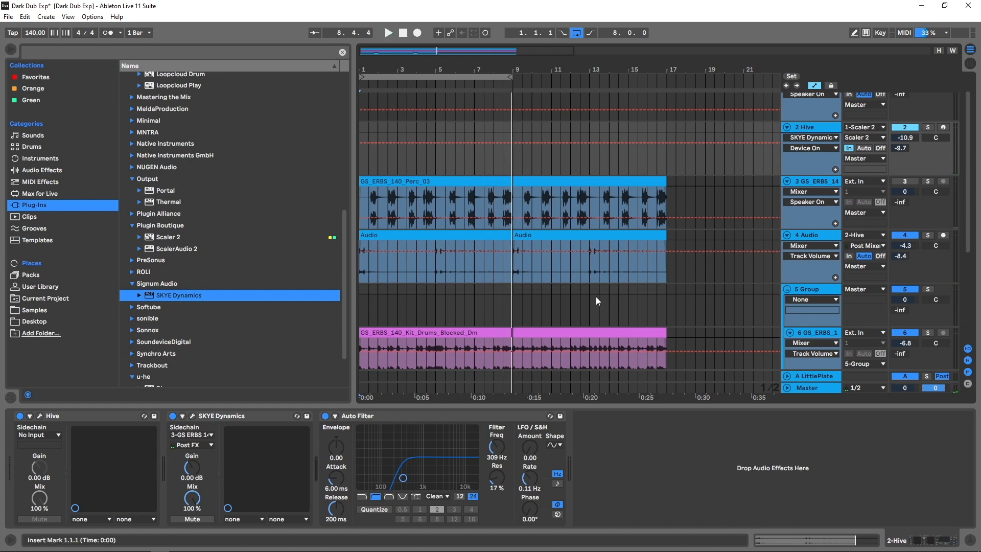
Step: Open Scaler 2 on track 1, examine the Force into Scale choices for D, and close the plug-in
scroll(596, 297, up, 1)
click(799, 98)
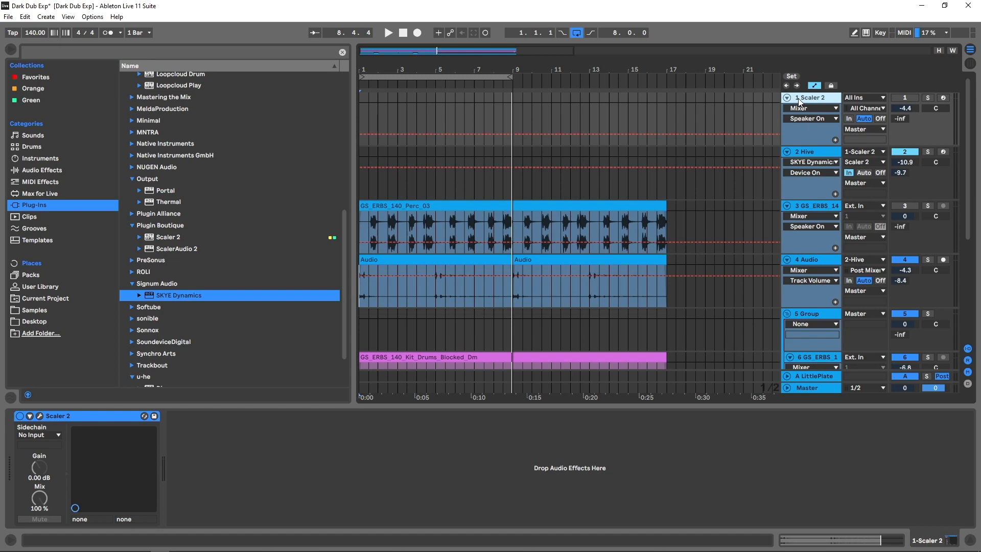
click(40, 415)
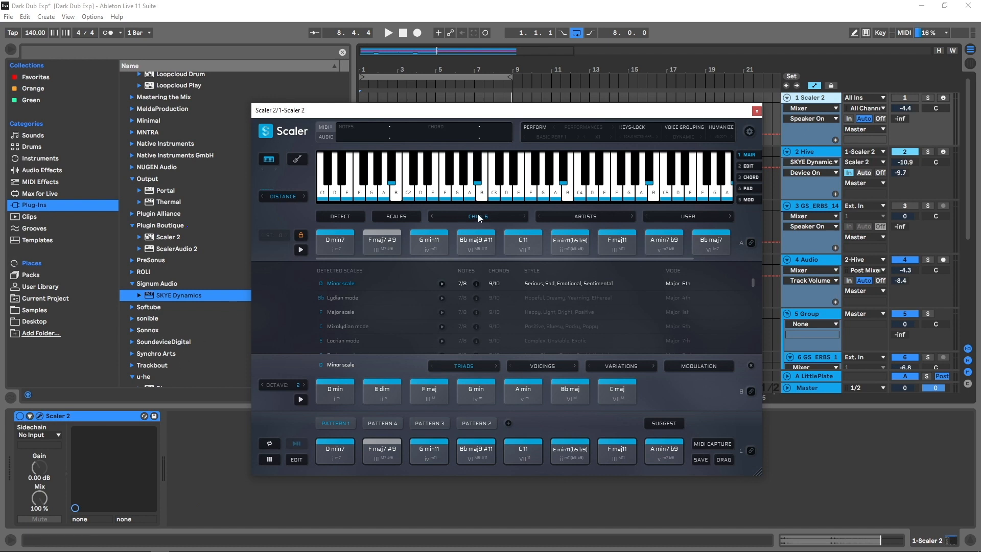
click(301, 235)
mouse_move(334, 280)
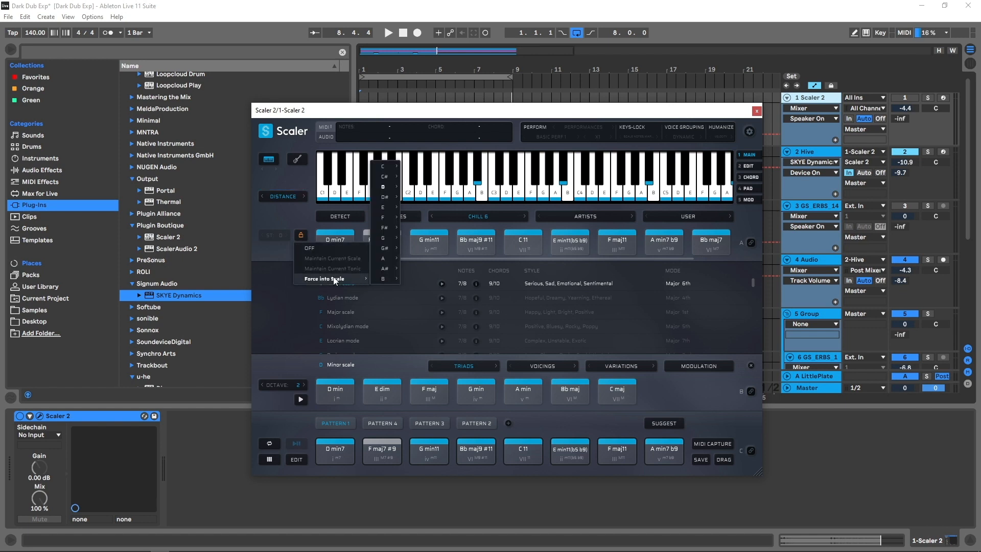
mouse_move(394, 187)
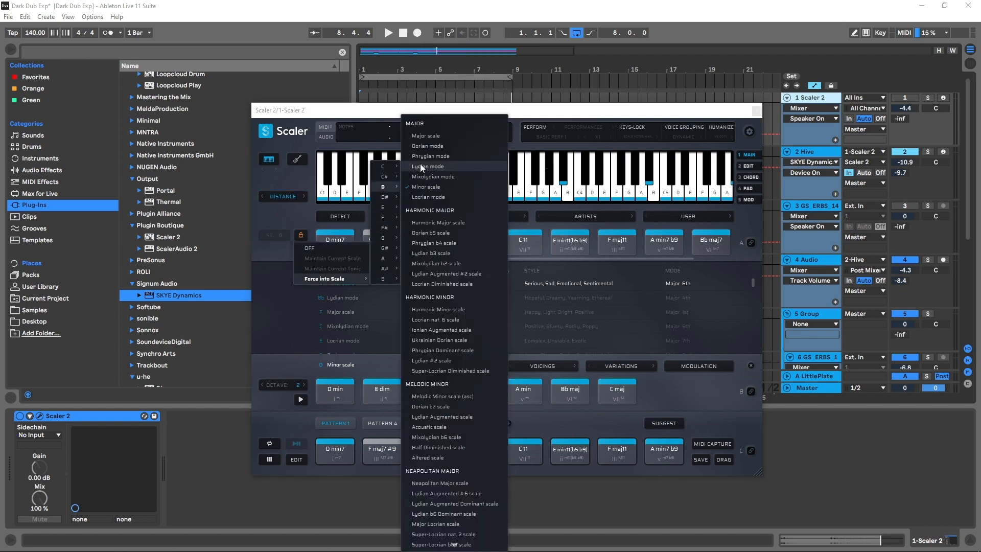
click(273, 257)
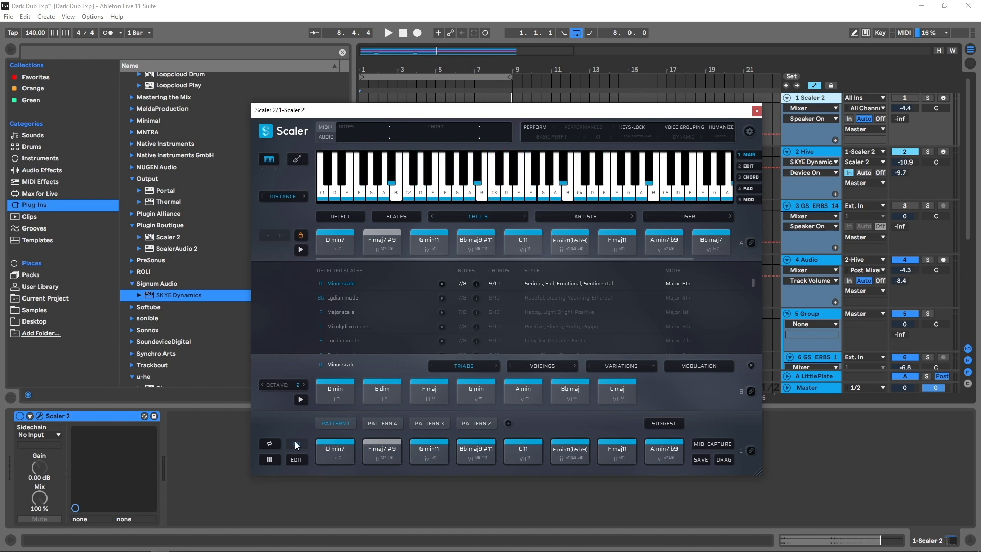
click(754, 114)
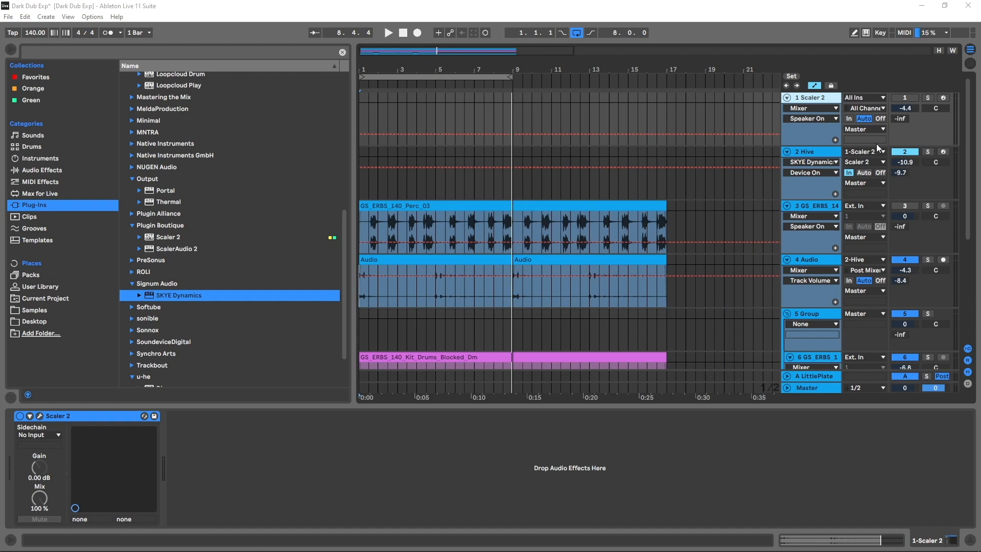
Step: Replace SKYE Dynamics on the Hive track with a new instance between Hive and Auto Filter
click(804, 152)
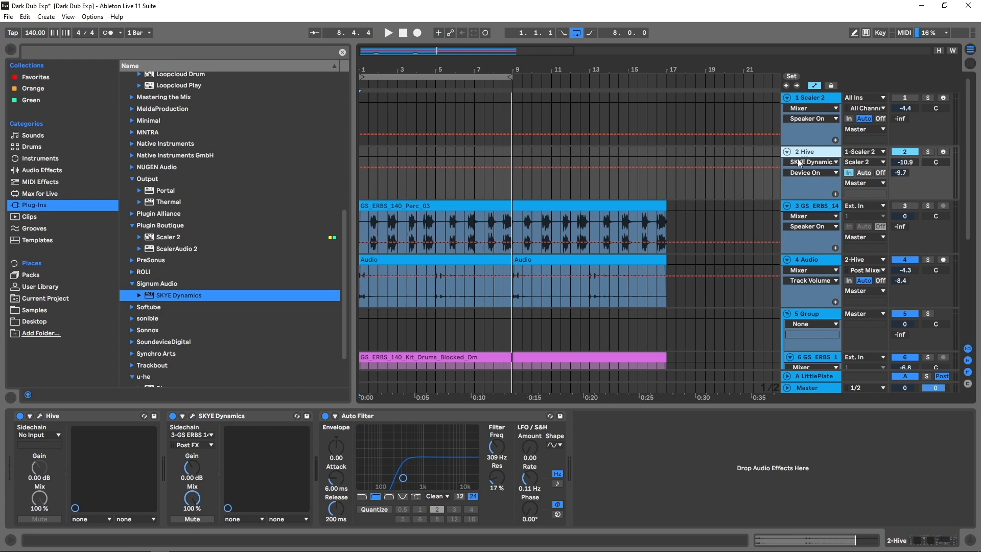
click(230, 416)
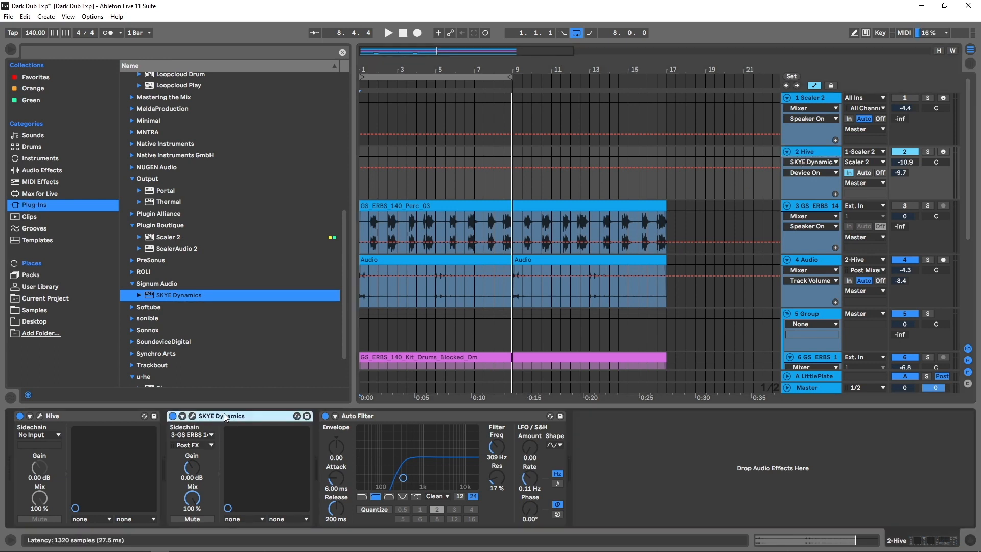
key(Delete)
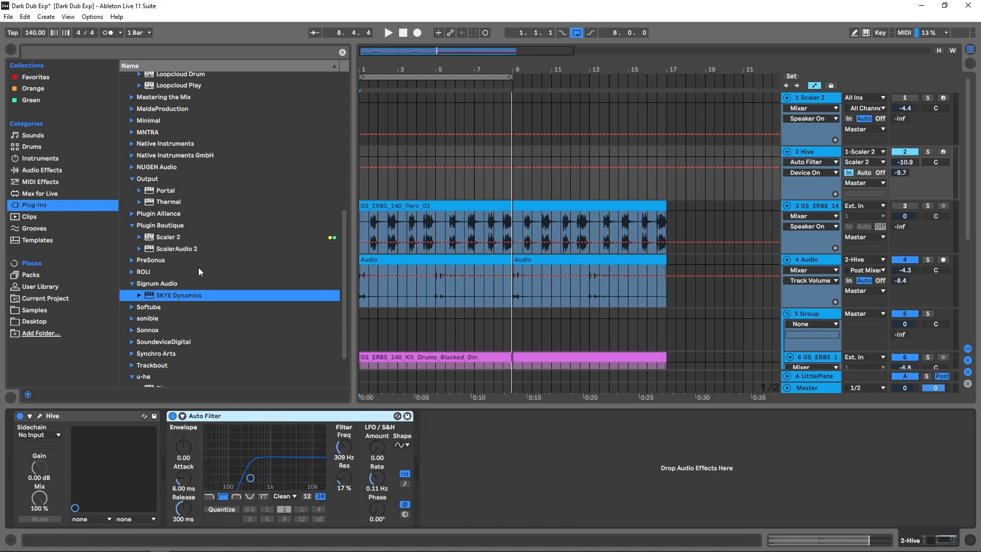
drag(170, 296, 166, 446)
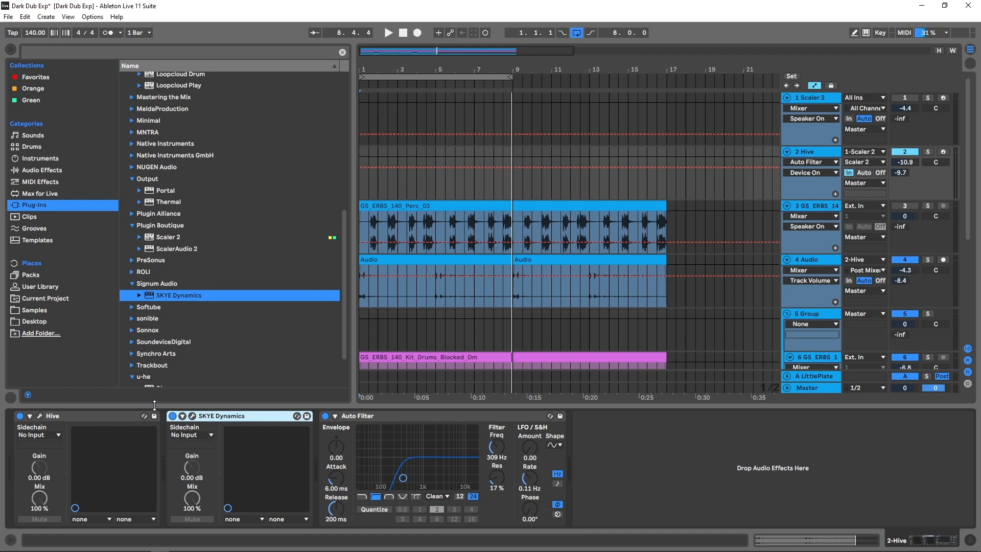
Step: Set the SKYE Dynamics sidechain input on the Hive track to 3-GS ERBS 140 Perc 03 and open the plug-in window
click(188, 435)
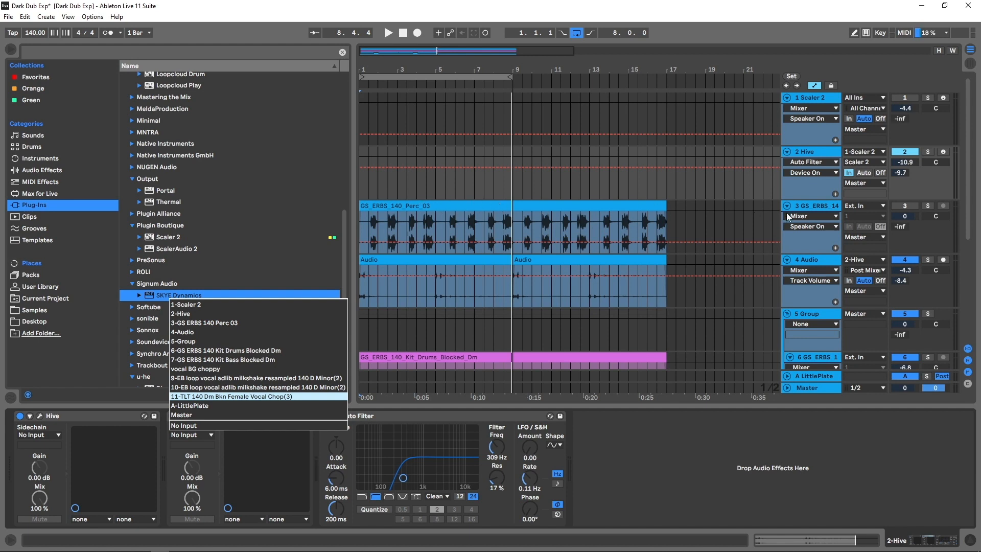
click(204, 322)
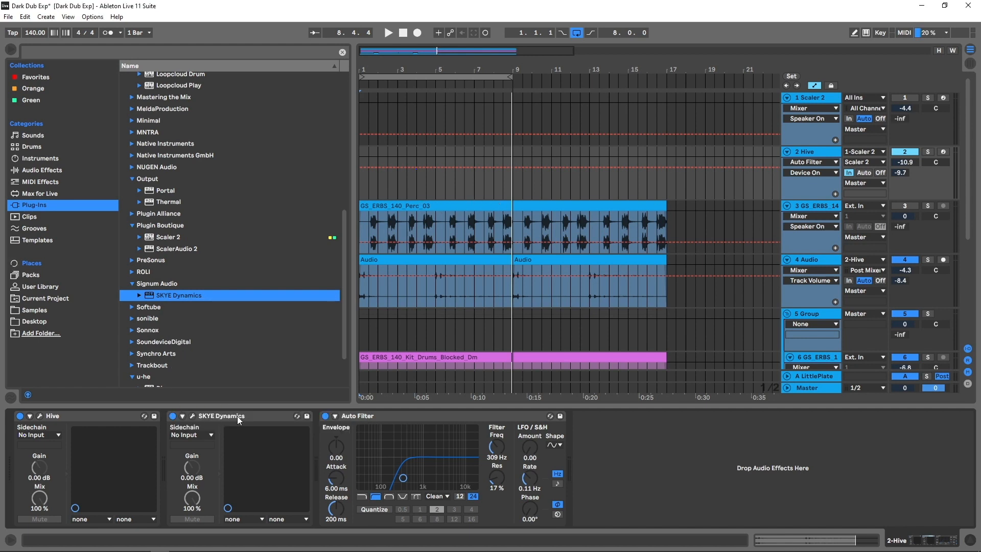
click(193, 415)
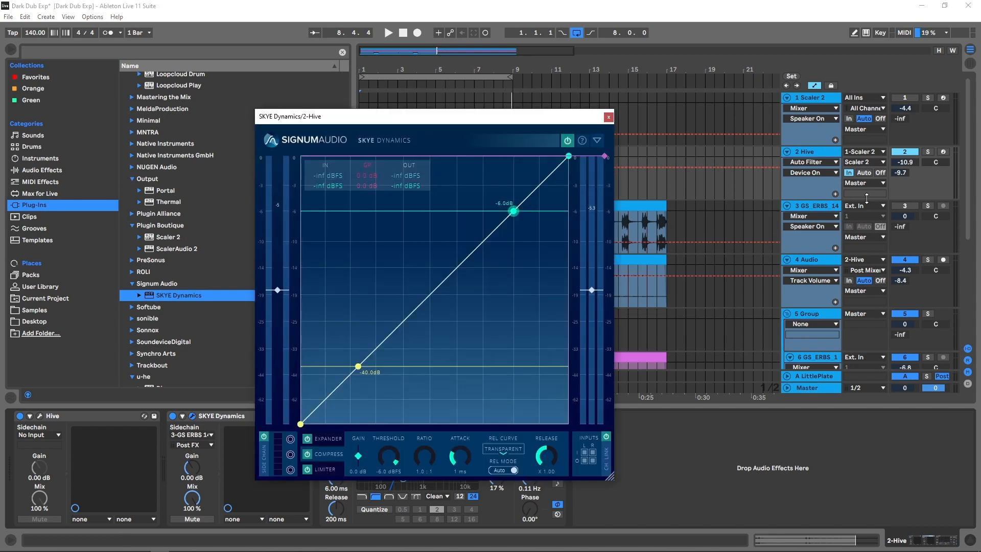
Step: Solo the Hive track during playback and turn off the Compress and Limiter modules, with the Expander selected for editing
key(space)
click(928, 153)
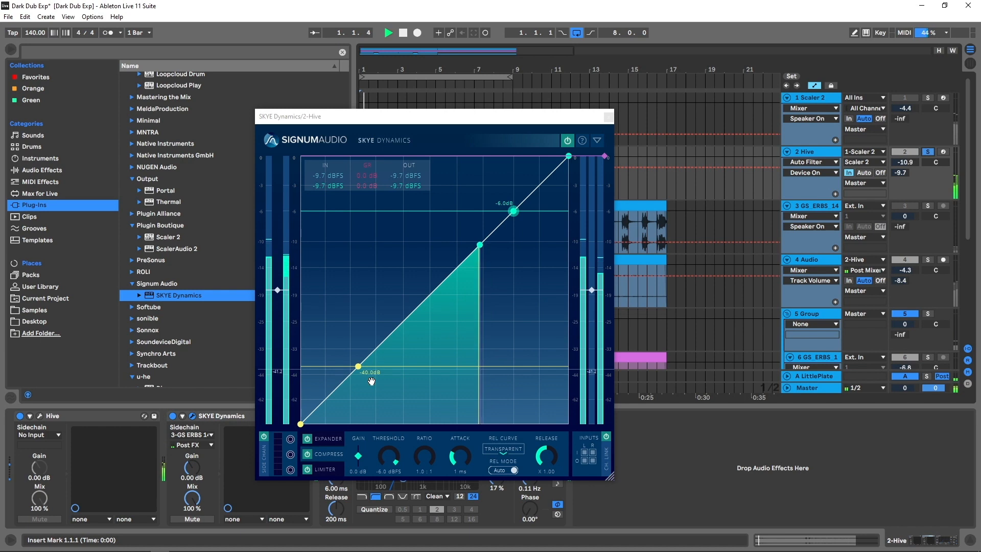
click(307, 454)
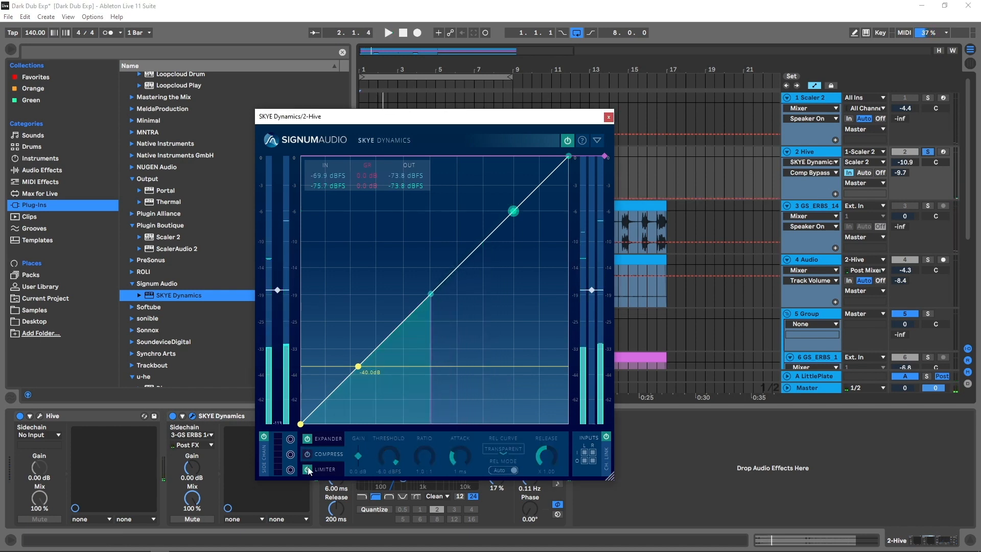
click(307, 468)
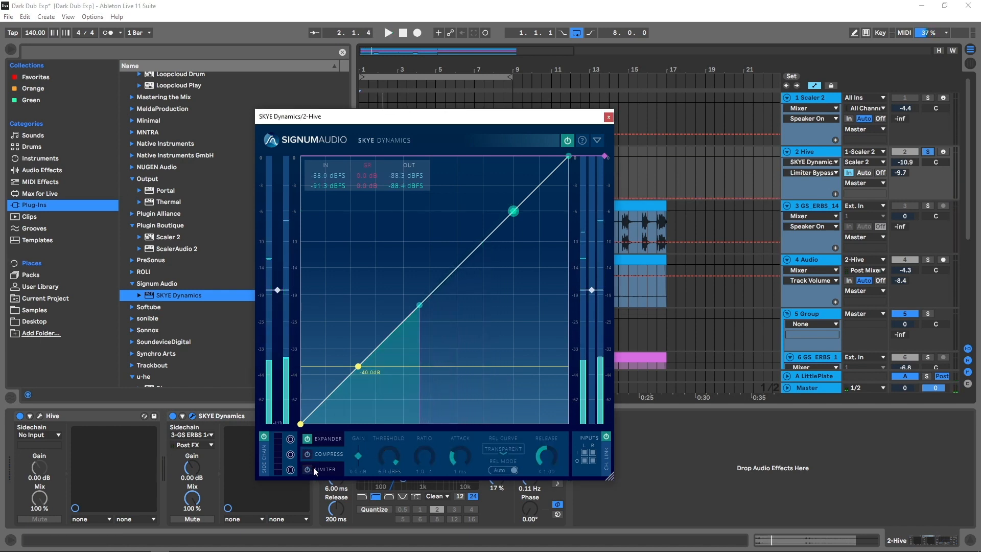
click(326, 442)
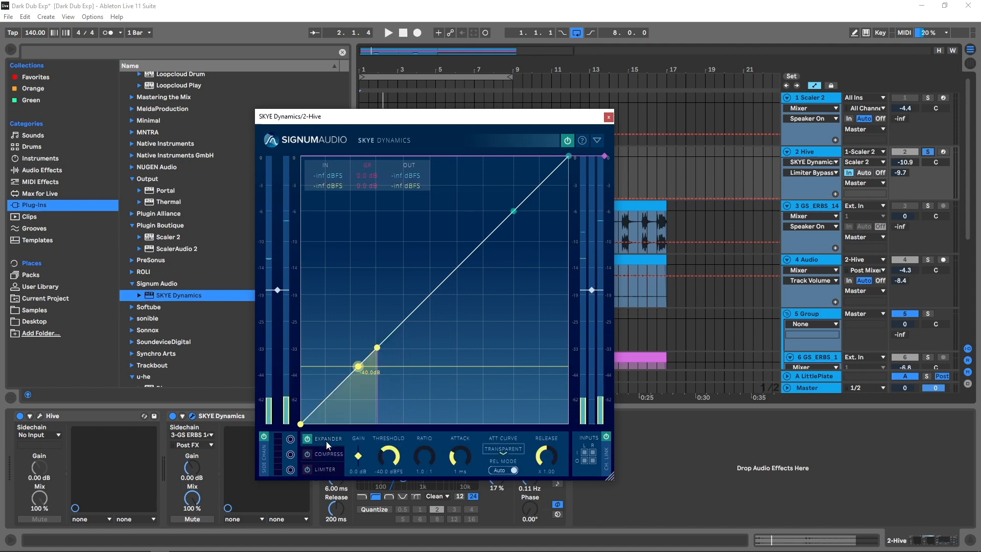
Step: Enable the external side chain for the Expander and play the track to check the incoming signal
click(290, 440)
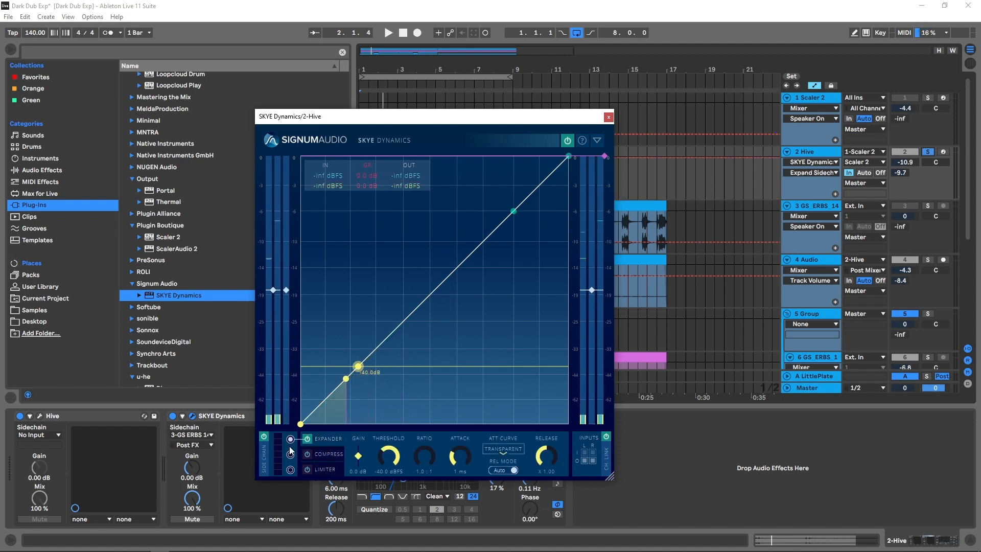
click(291, 439)
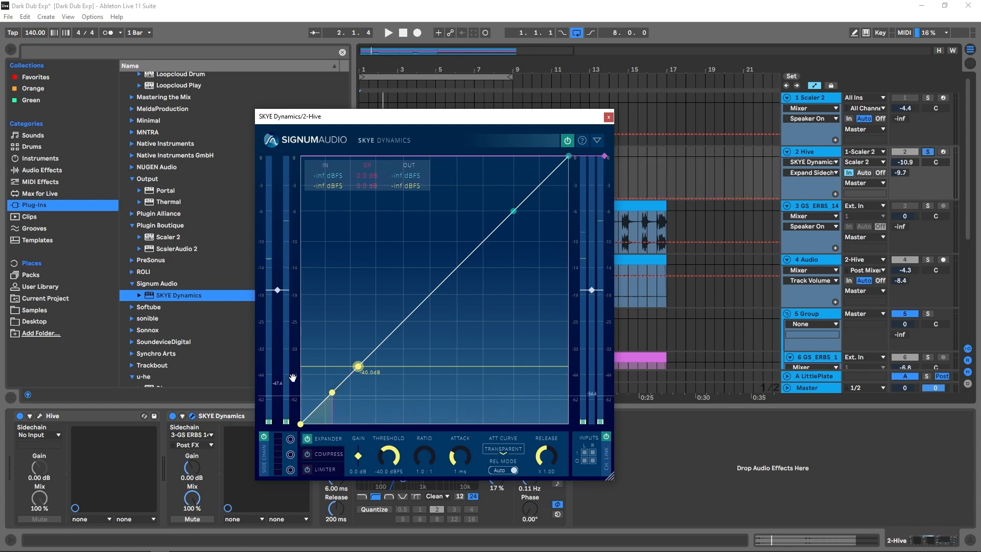
click(290, 439)
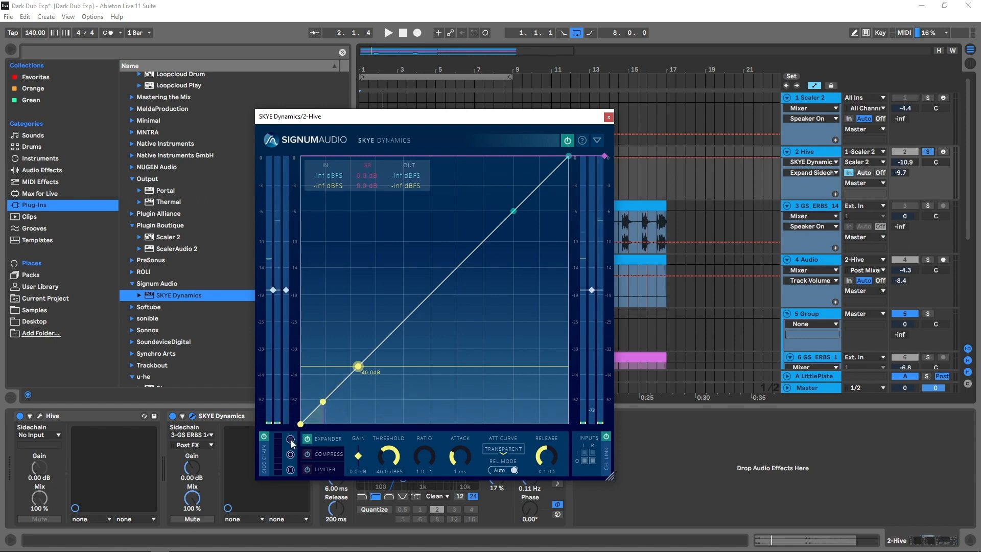
key(space)
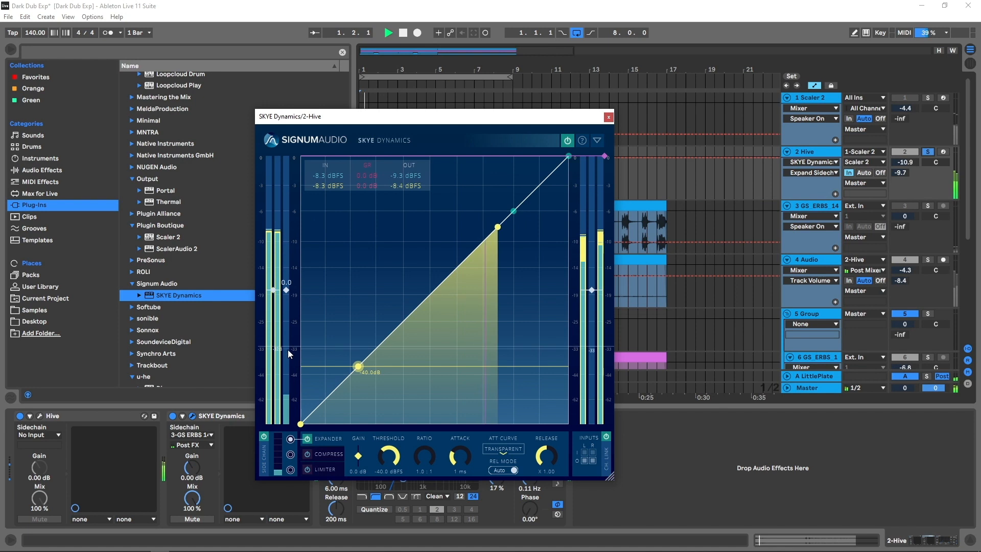
key(space)
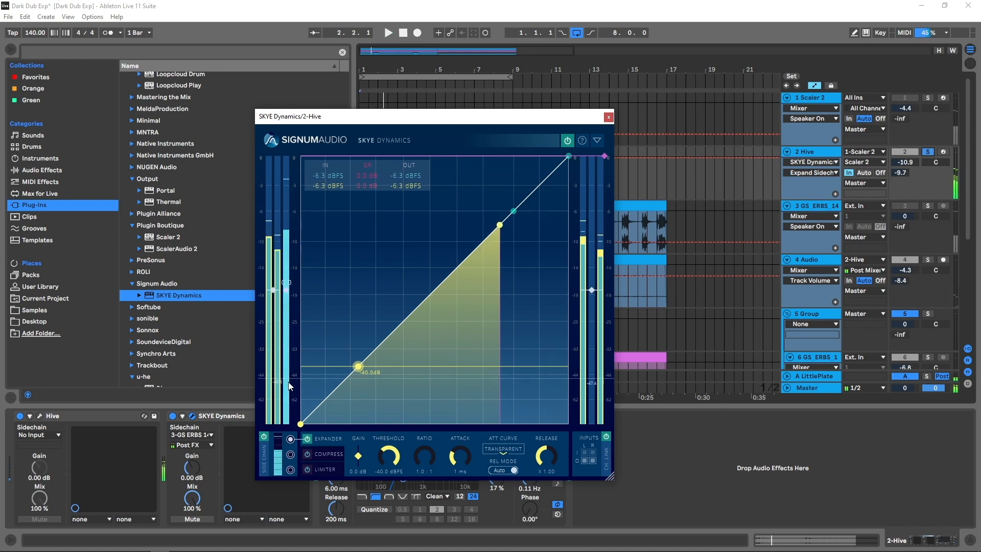
Step: Zoom the arrangement in on its opening bars and examine the percussion hits on track 3
drag(357, 116, 601, 121)
drag(369, 69, 371, 123)
click(368, 227)
drag(597, 122, 362, 92)
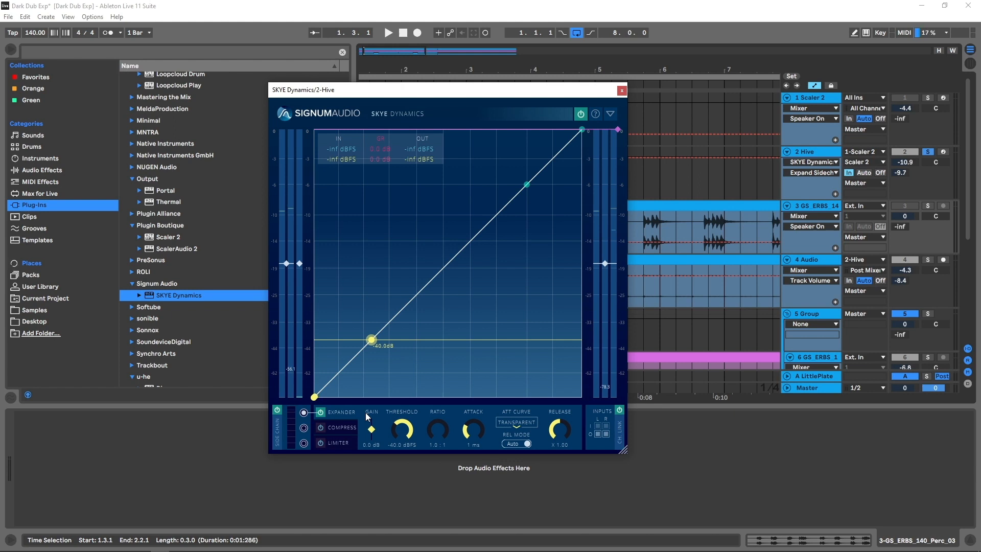
Step: Set the Expander's threshold to -10.5 dBFS and its ratio to 30.0 : 1 during playback
key(space)
drag(410, 430, 416, 372)
drag(434, 433, 455, 290)
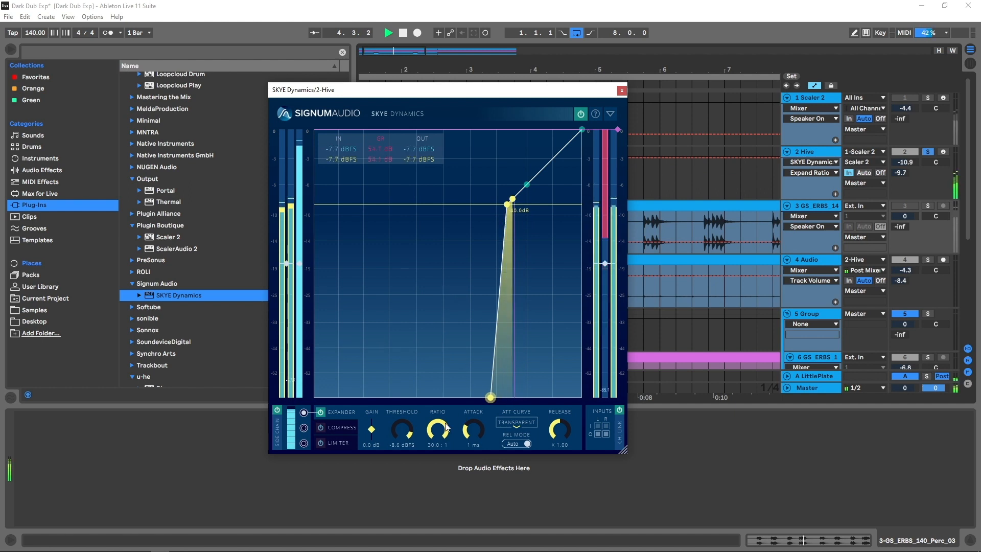
drag(408, 431, 408, 438)
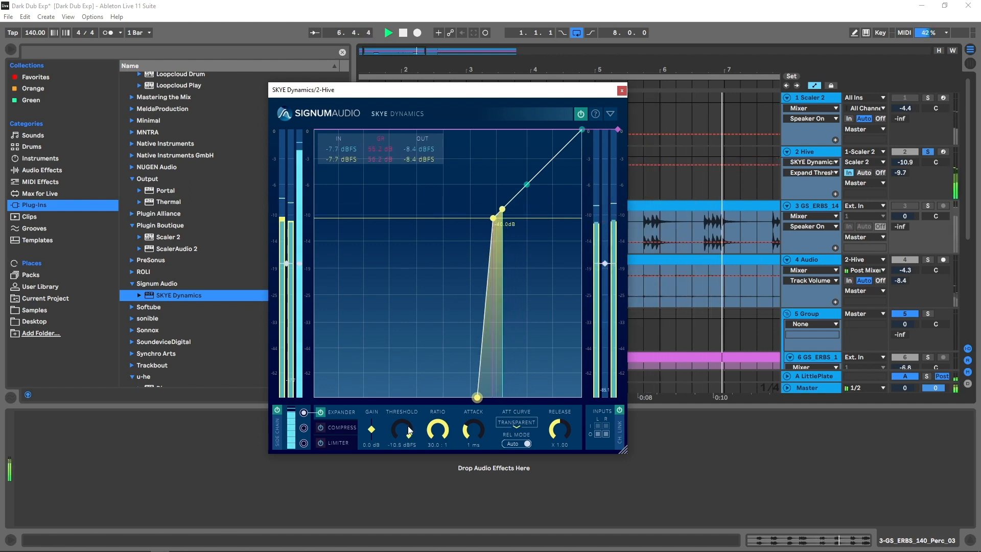
key(space)
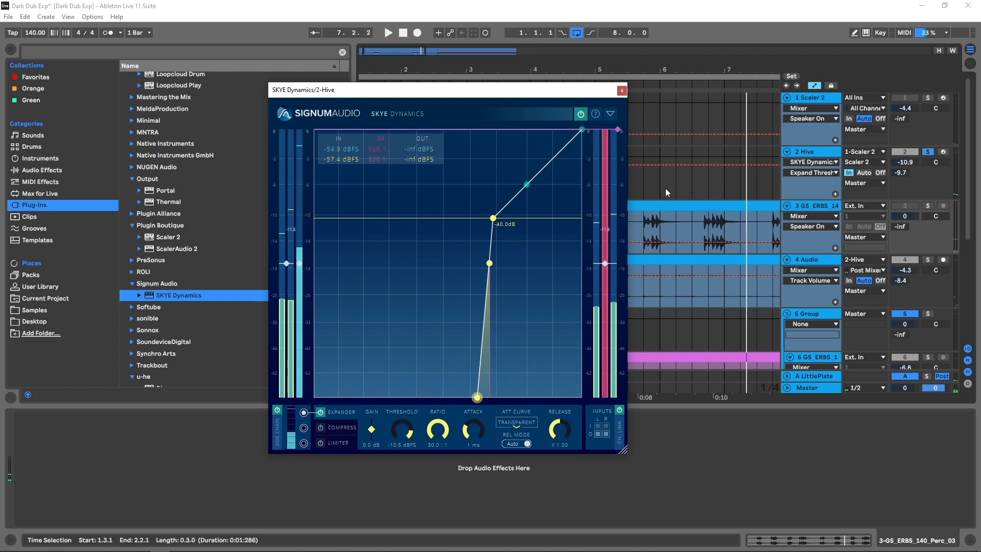
Step: Select the percussion range from 5.4.1 to 6.2.1, set the Expander's attack to 0.01 ms and play from there
drag(660, 185, 705, 187)
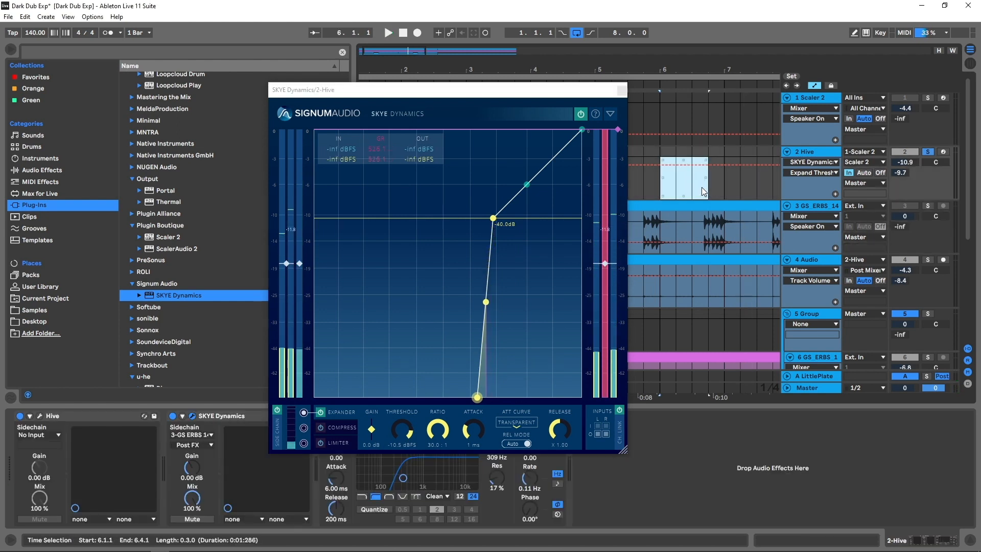
drag(645, 220, 675, 209)
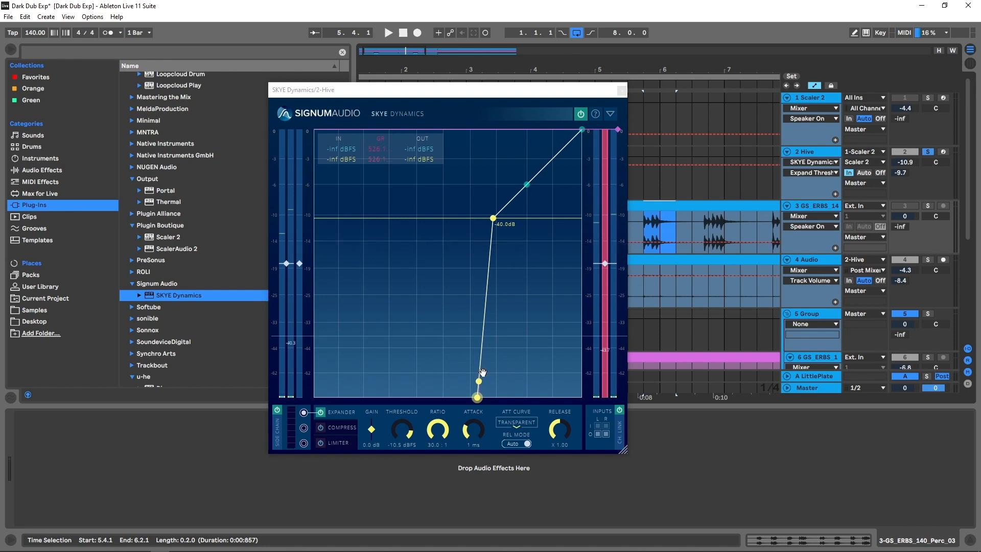
drag(473, 428, 470, 440)
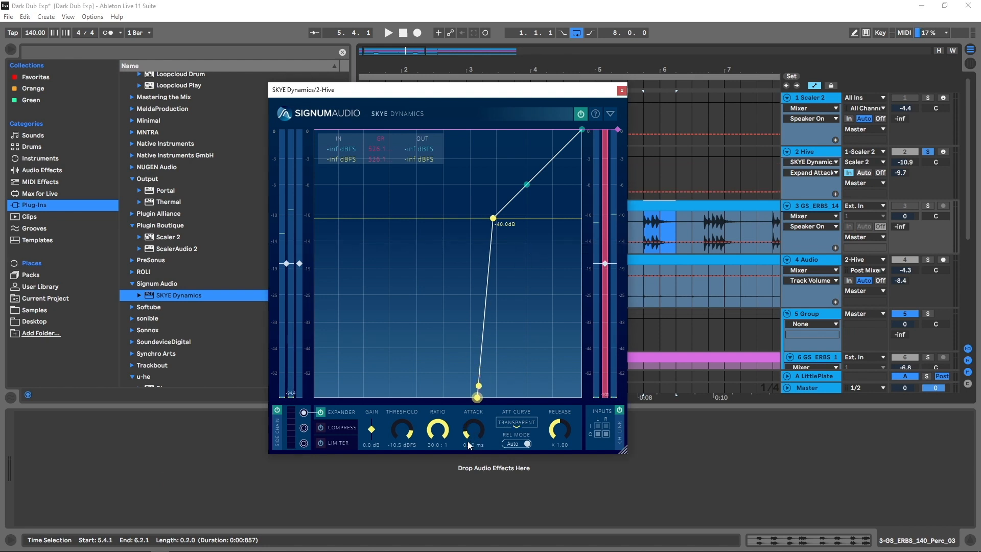
key(space)
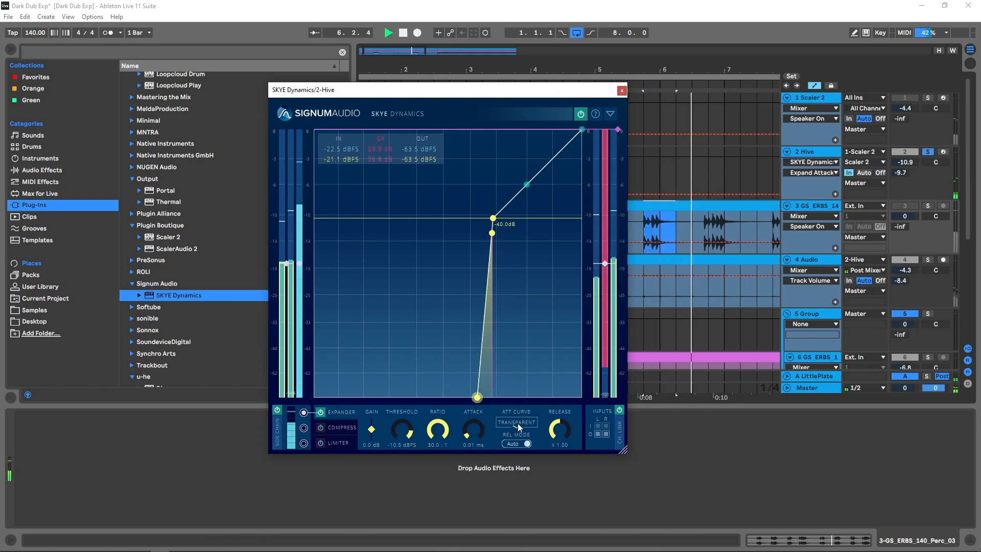
key(space)
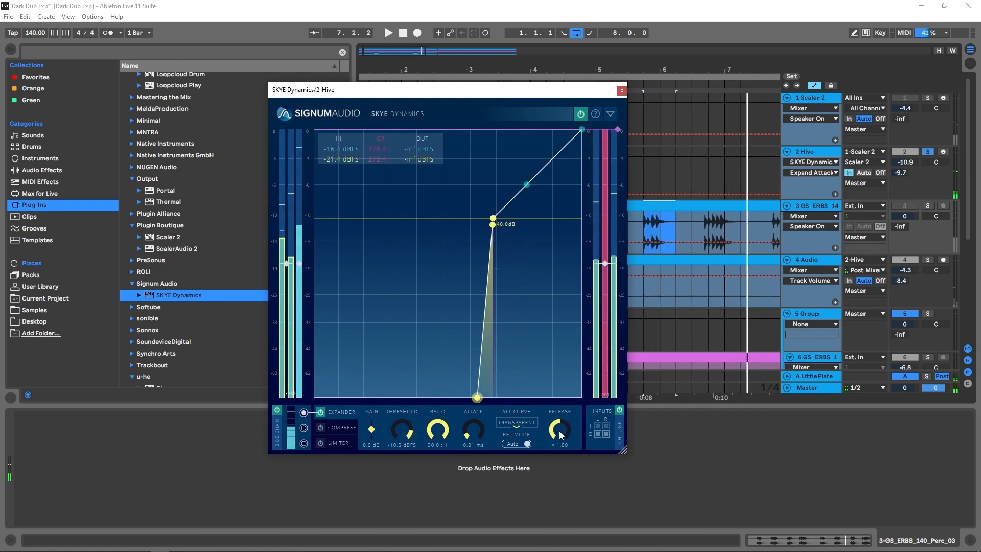
Step: Try the Expander's auto release at x 0.24 and x2.1 while listening to the soloed Hive track
drag(558, 430, 549, 443)
key(space)
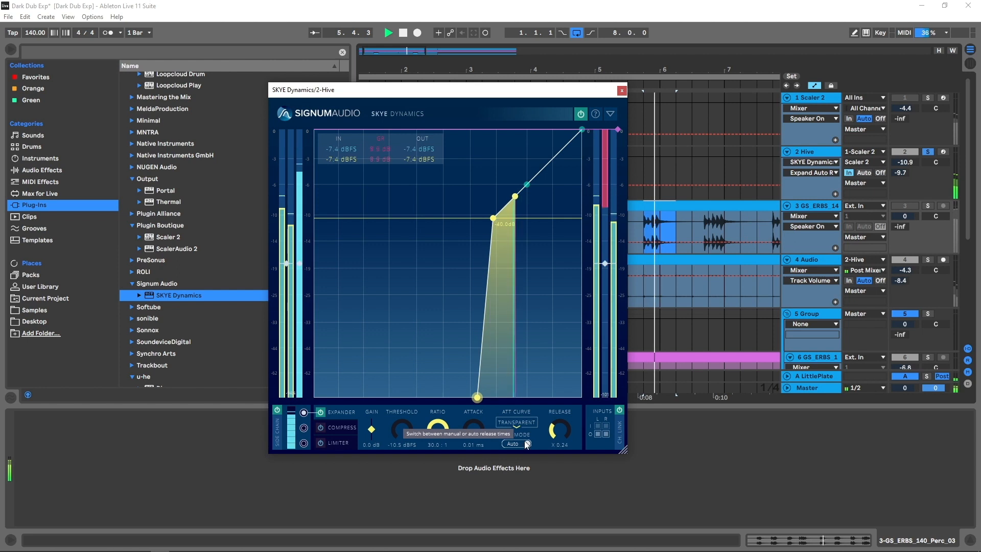
drag(559, 430, 571, 402)
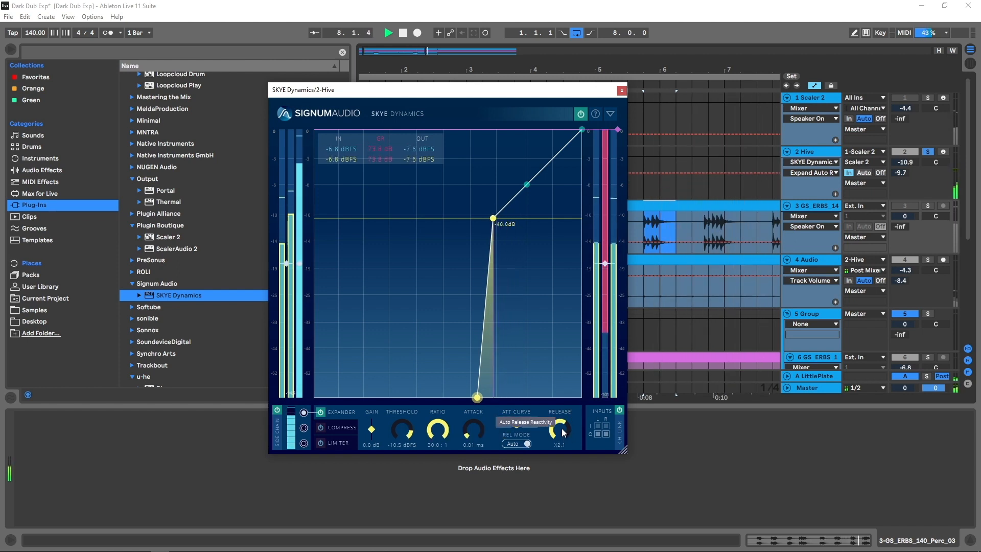
key(space)
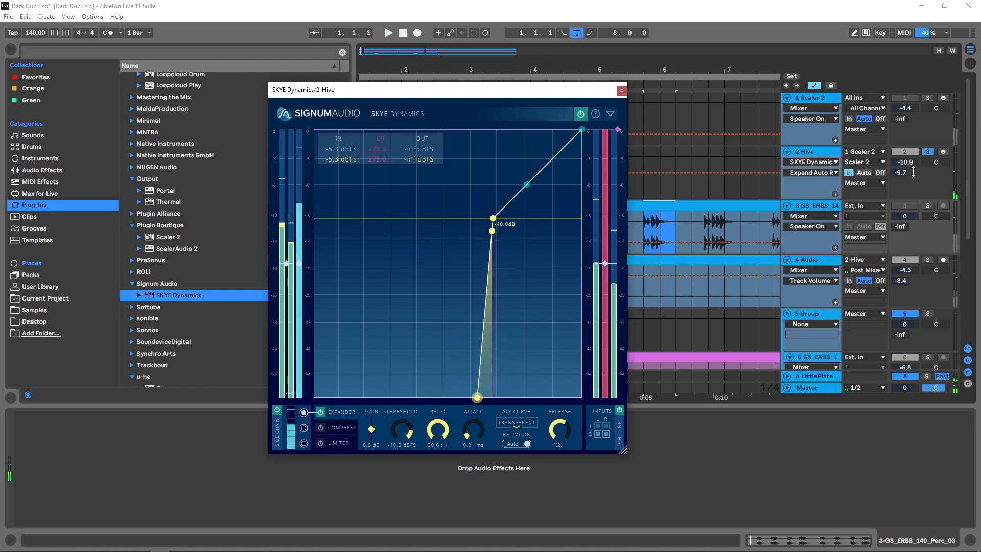
Step: Lower the Hive track's A-LittlePlate send to -inf dB and play the track dry
drag(899, 173, 899, 219)
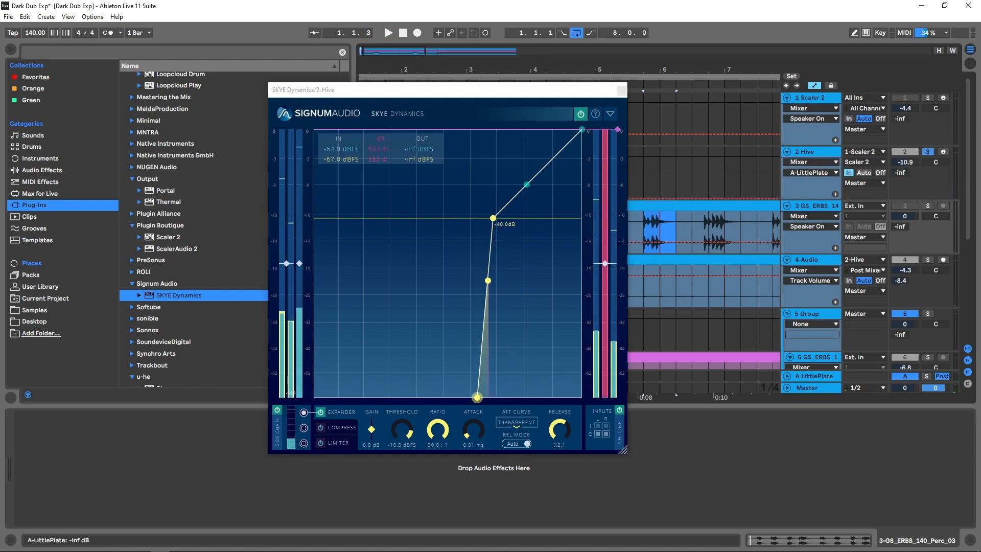
key(space)
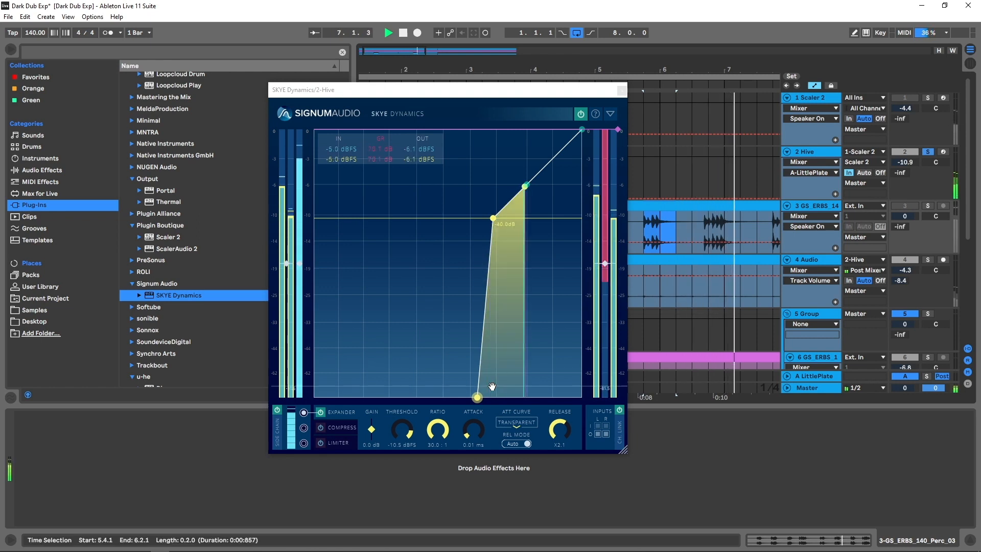
key(space)
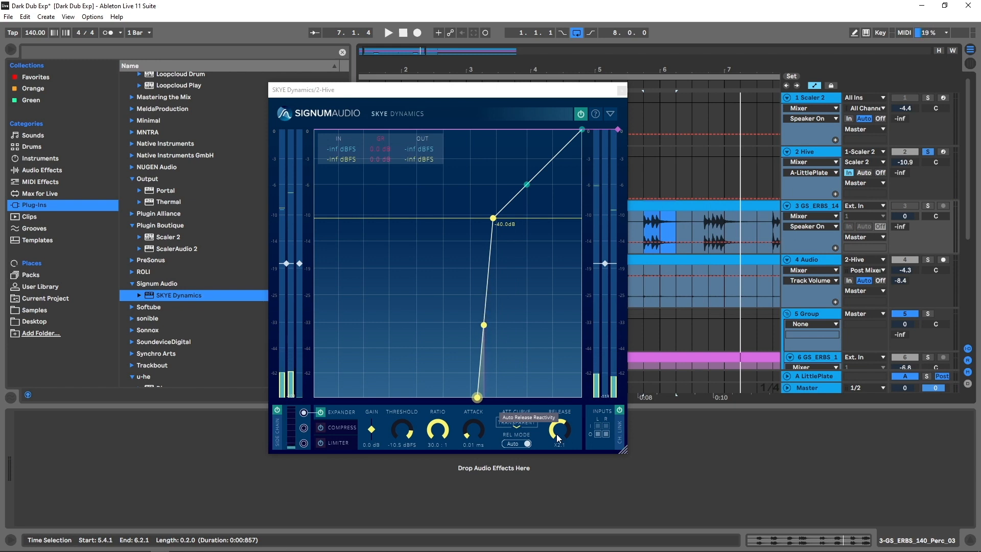
Step: Try the Expander's auto release at x5.2 during playback, settle on x2.8 and play the track again
key(space)
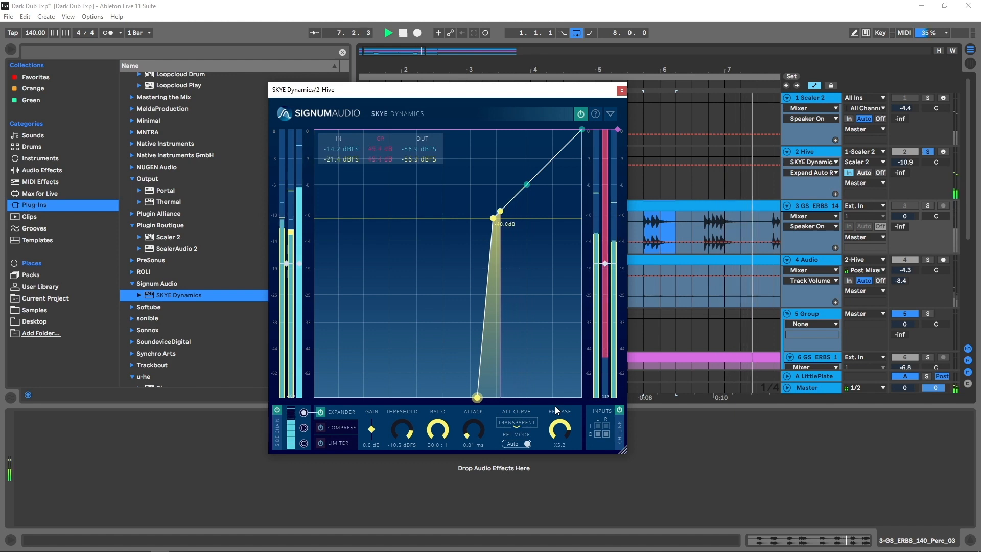
drag(555, 405, 549, 418)
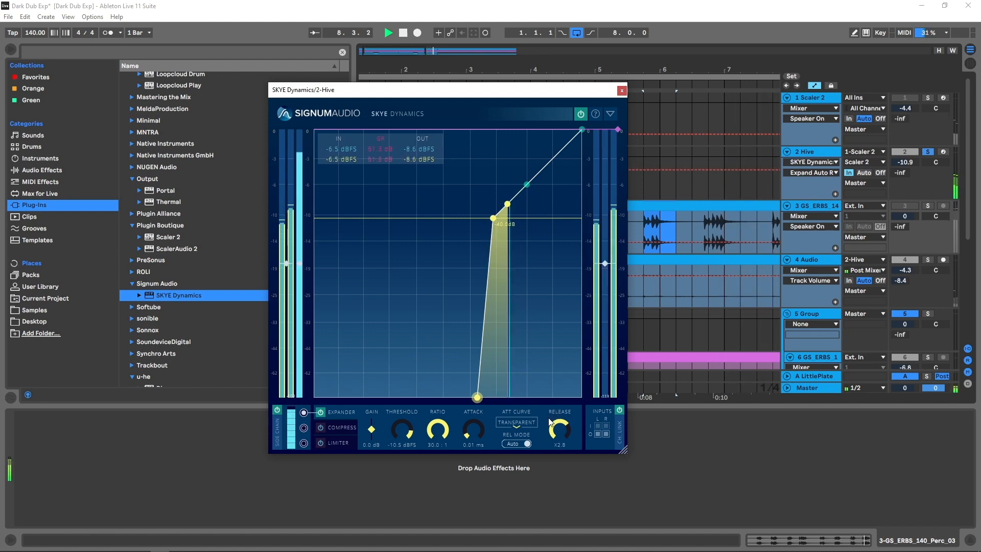
key(space)
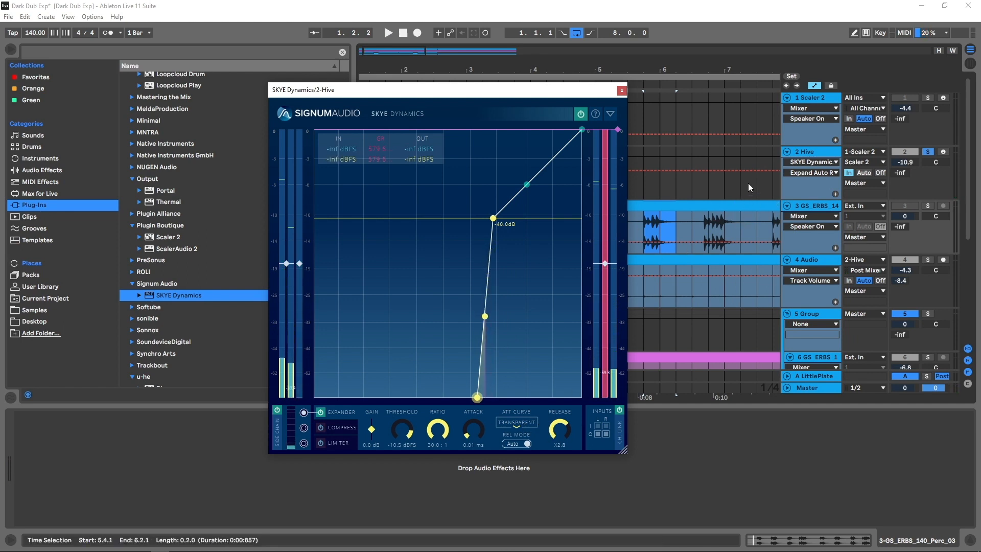
key(space)
key(space)
Step: Raise the Hive track's A-LittlePlate send to -19.7 dB and listen to the result
drag(905, 172, 905, 140)
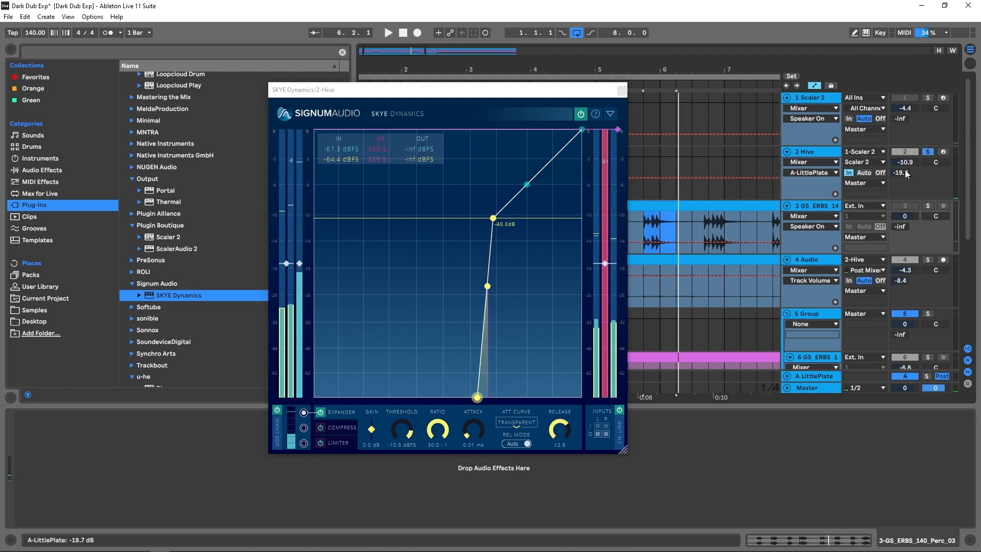
key(space)
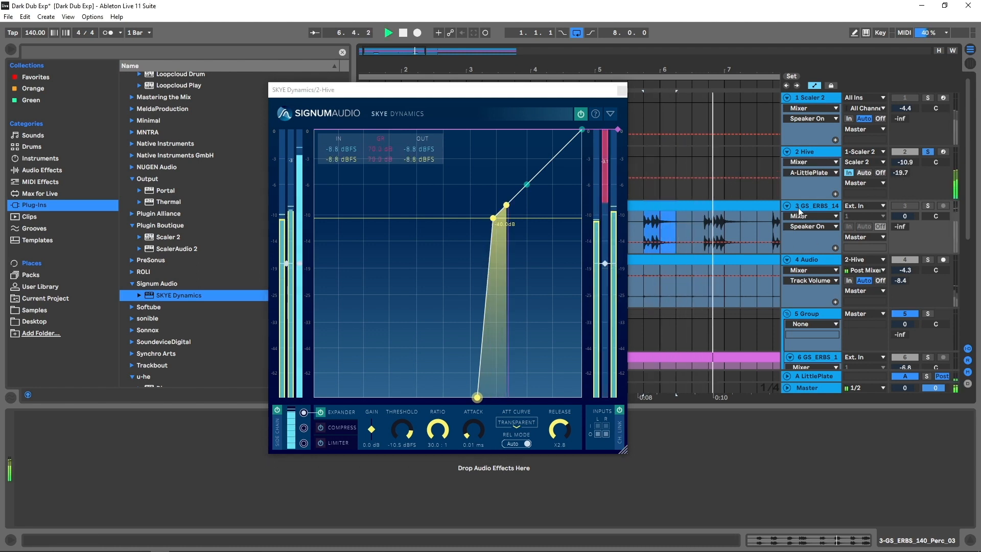
key(space)
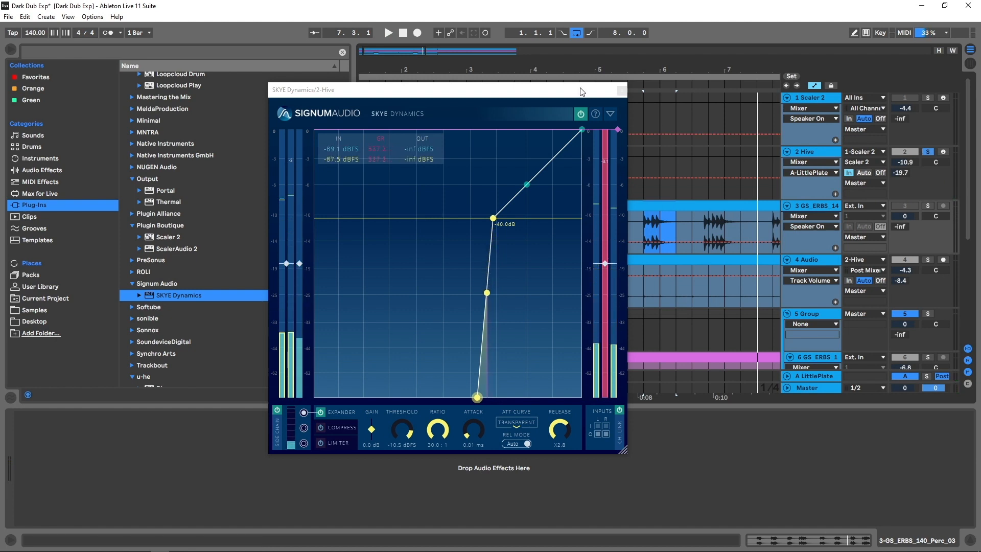
Step: Close the SKYE Dynamics window and show the Hive track's device chain
click(622, 91)
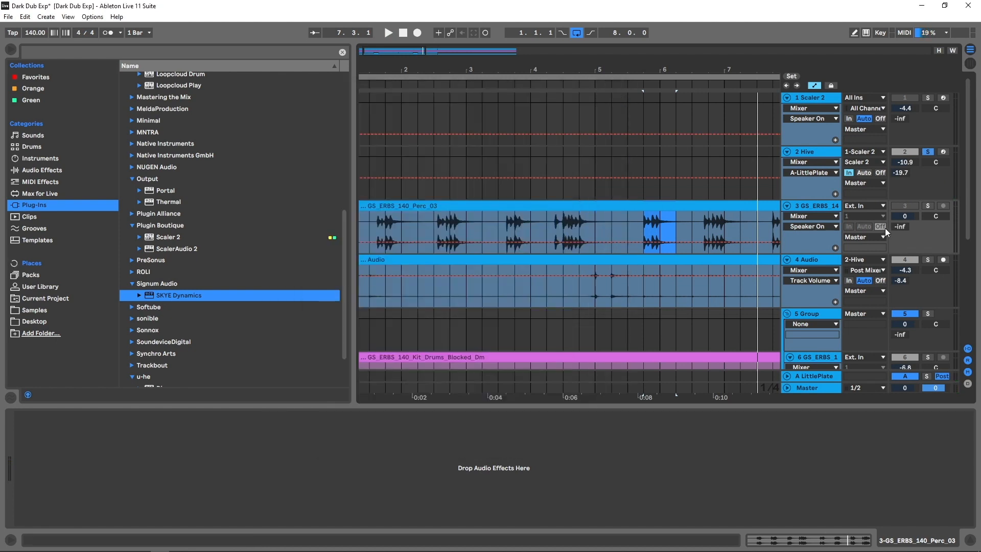
click(817, 149)
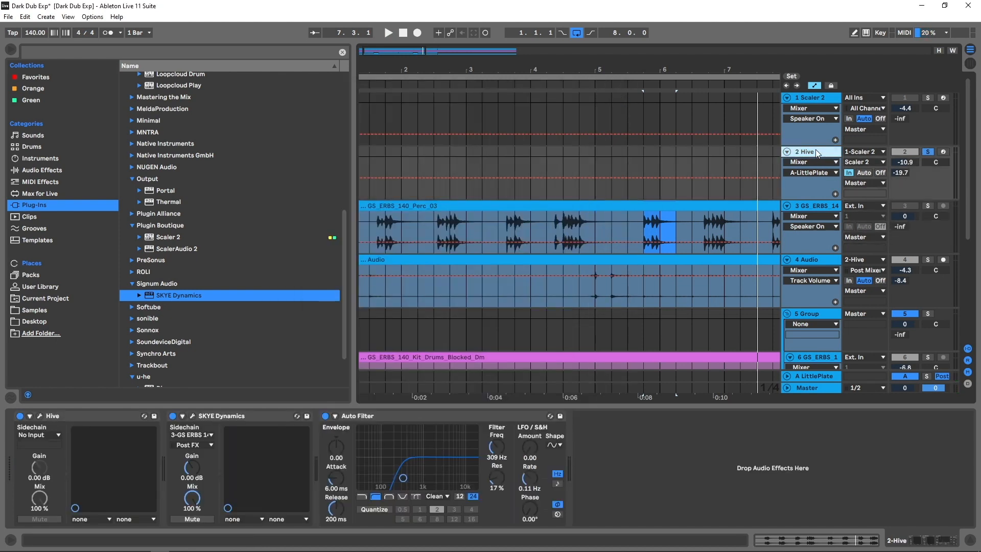
Step: Open the Hive preset browser and mark the HS Spectral 7 preset as favourite 8
click(41, 415)
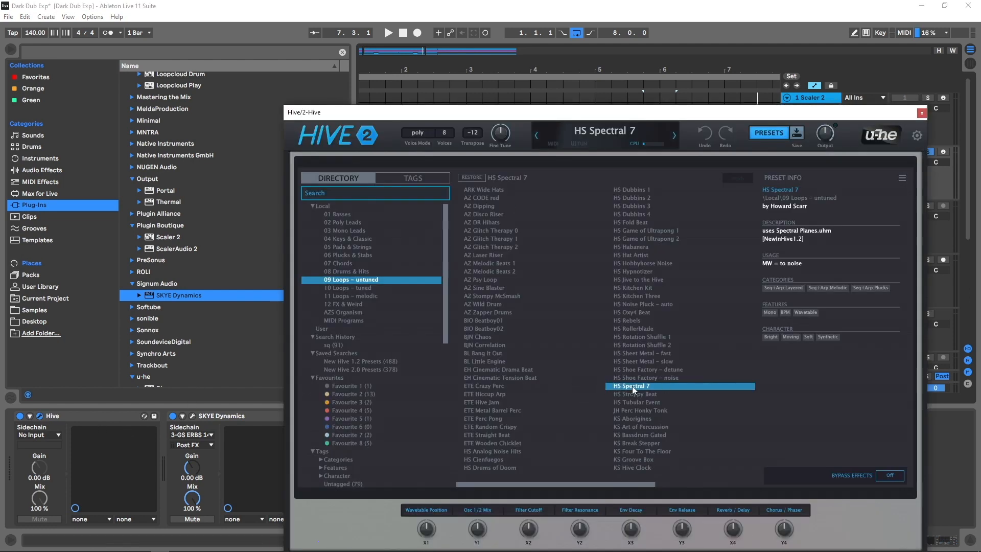
right_click(653, 388)
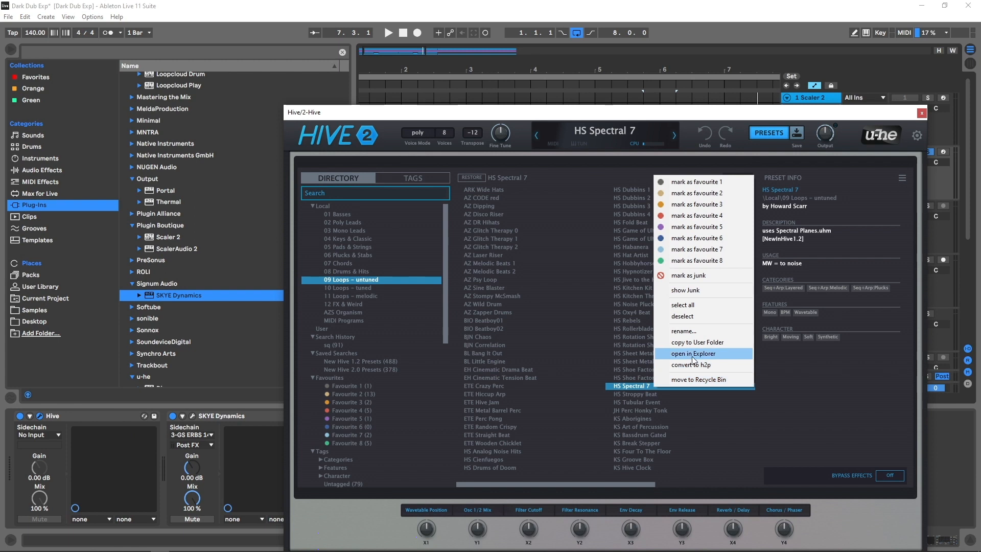
click(693, 260)
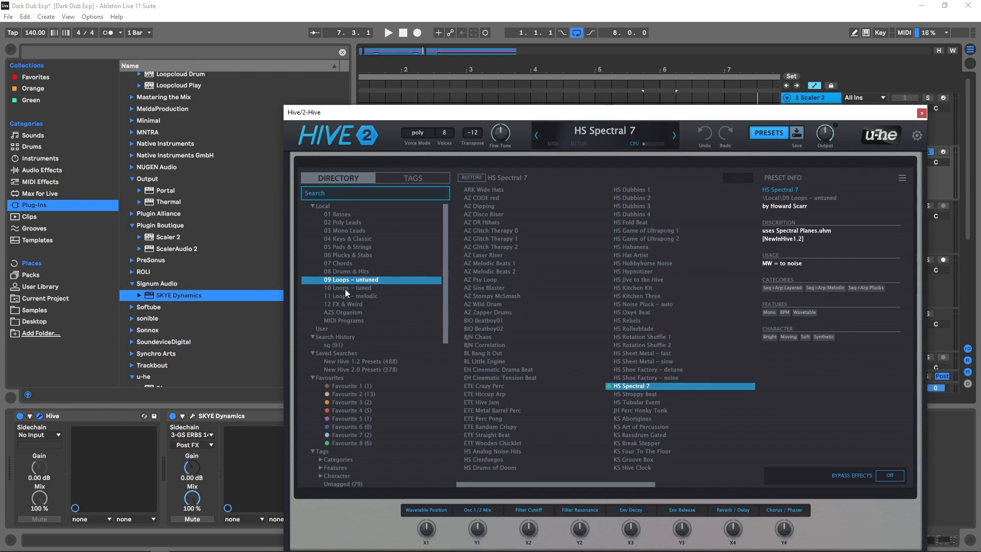
Step: Load the AZ Glitch Therapy 0 preset in Hive and play the track through the expander
click(485, 231)
key(space)
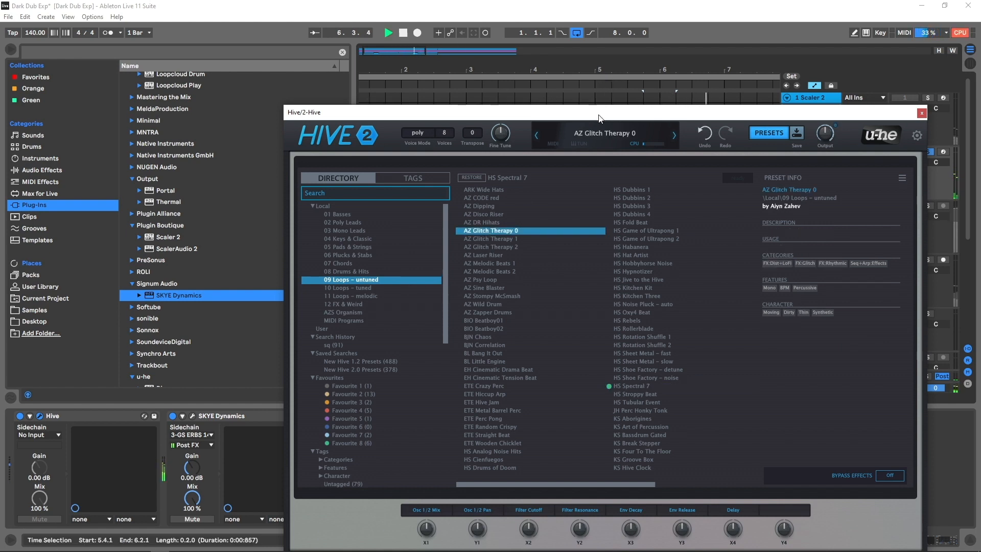
drag(598, 118, 564, 165)
key(space)
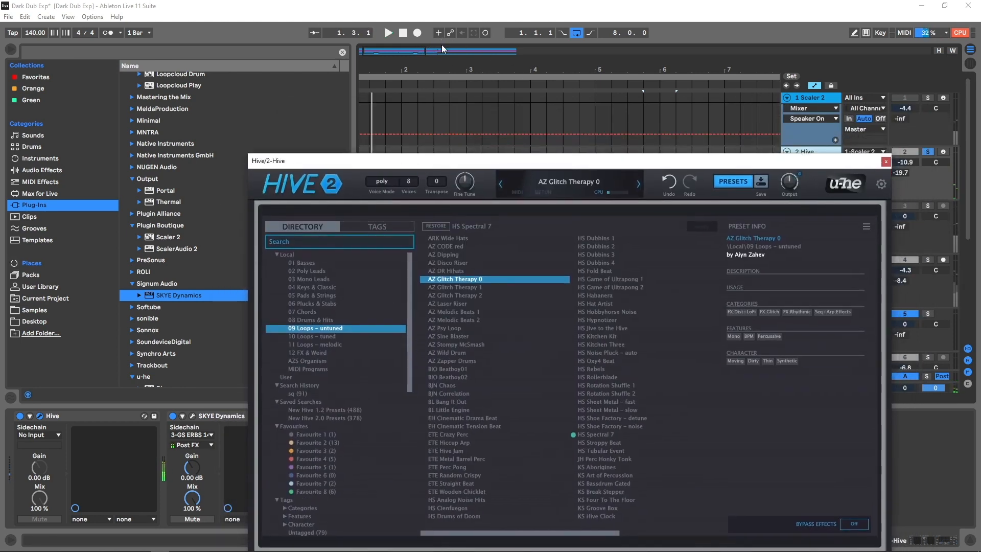
Step: Load the AZ Glitch Therapy 2 preset, unsolo the Hive track and play it within the full mix
click(459, 296)
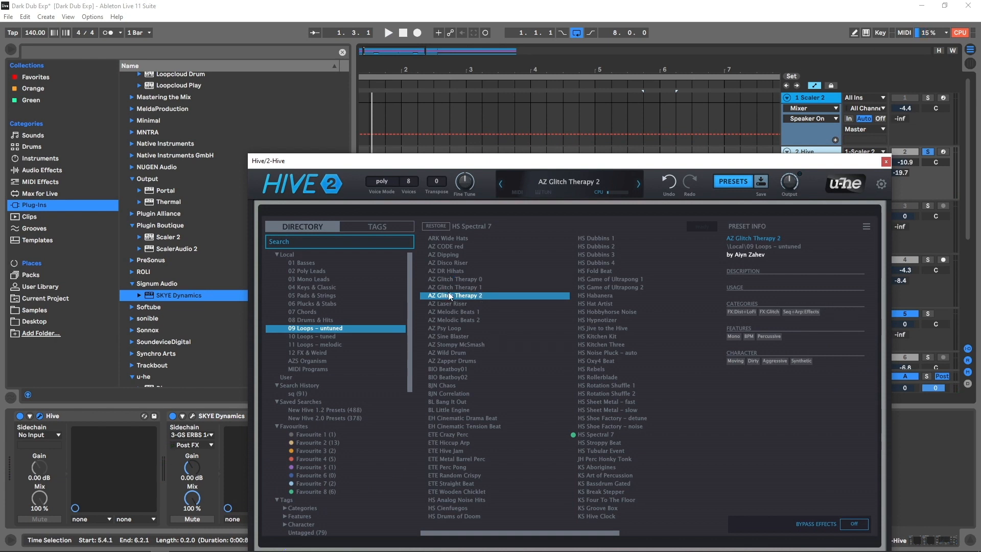
click(927, 152)
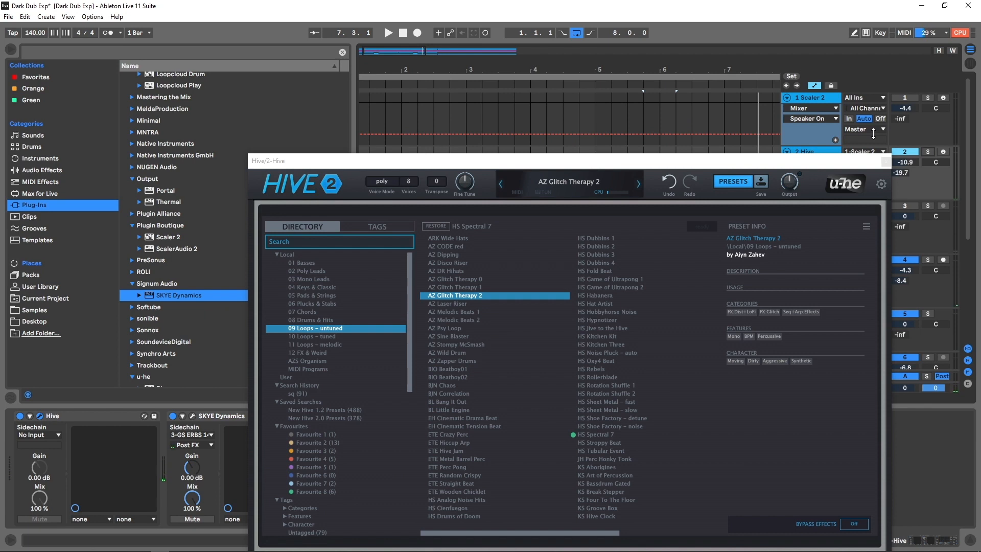
key(space)
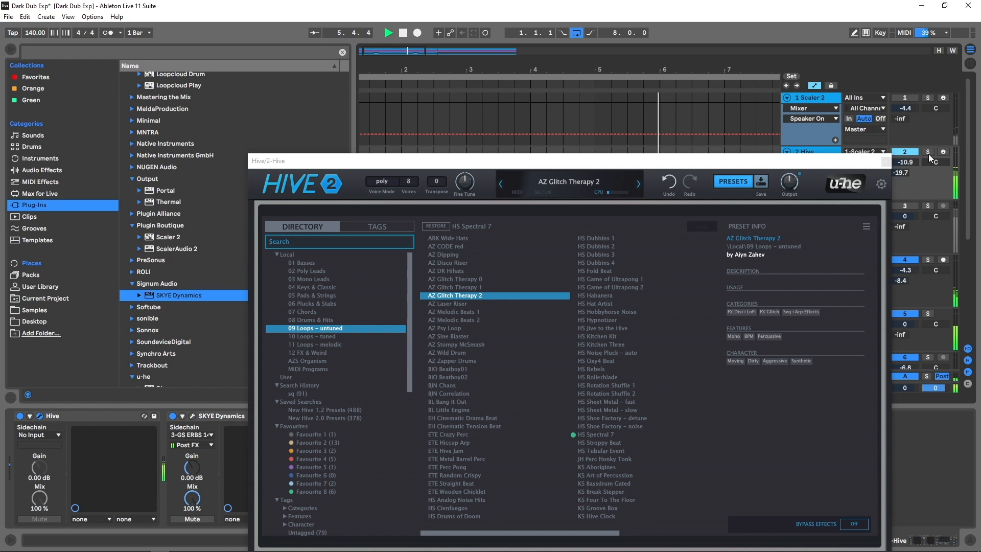
key(space)
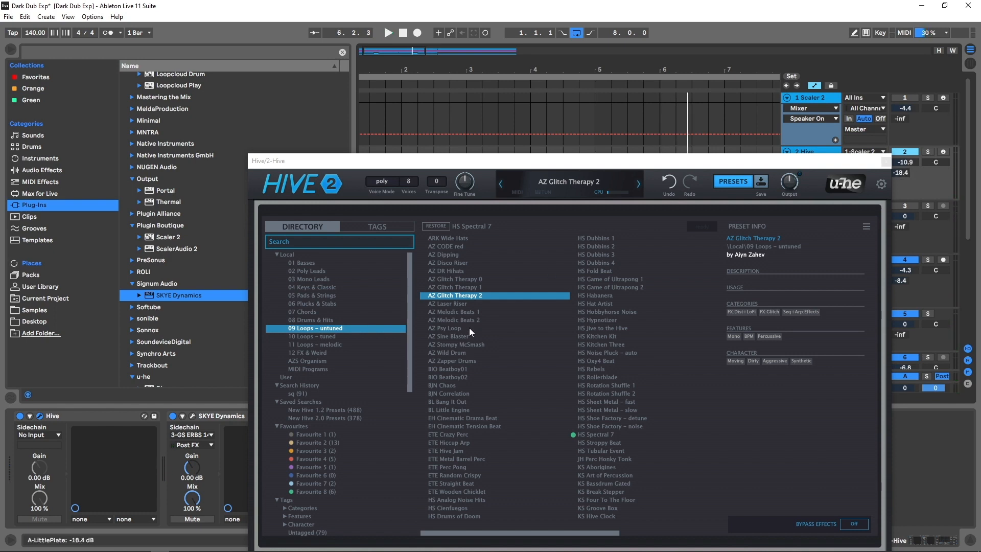
Step: Audition the AZ Wild Drum preset soloed and in the full mix, and mark it as favourite 8
click(452, 356)
key(space)
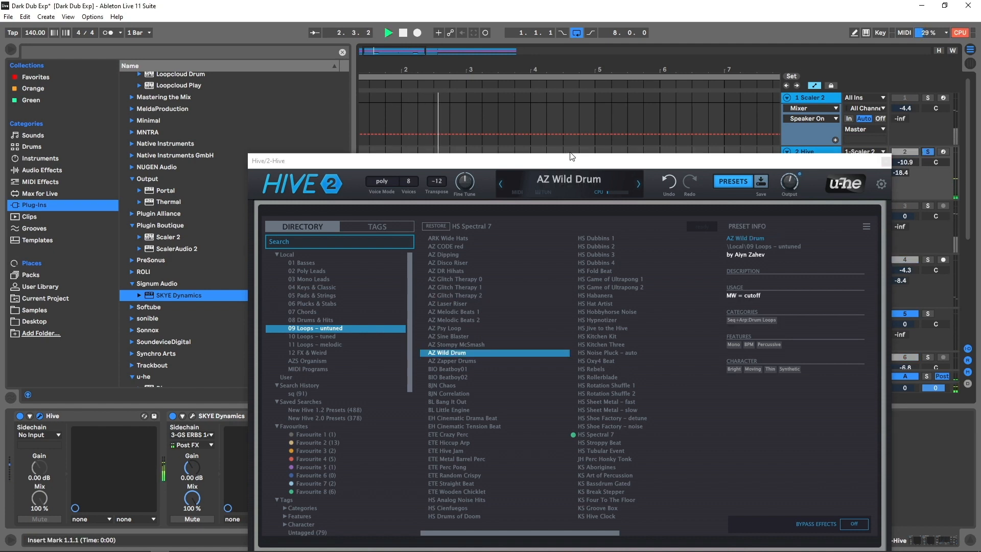
click(928, 152)
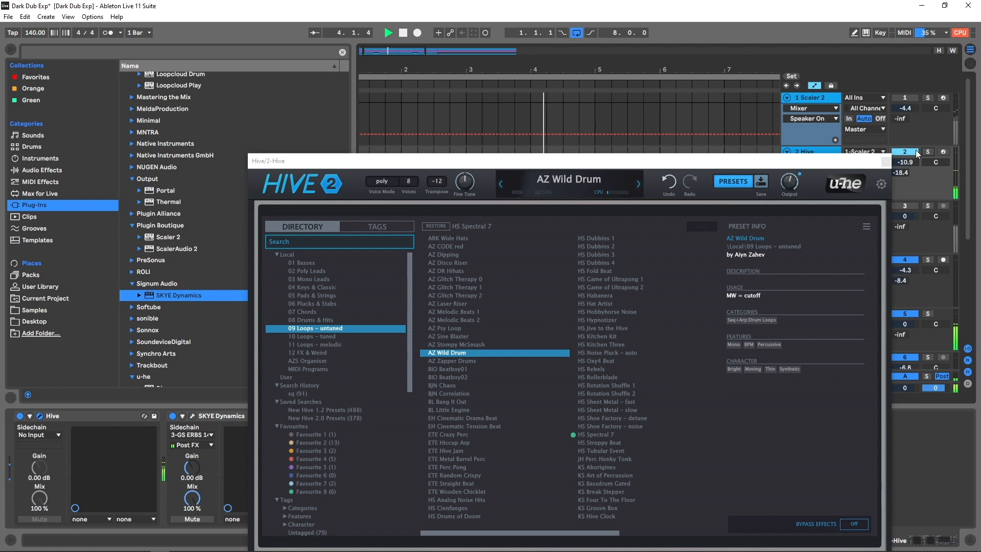
key(space)
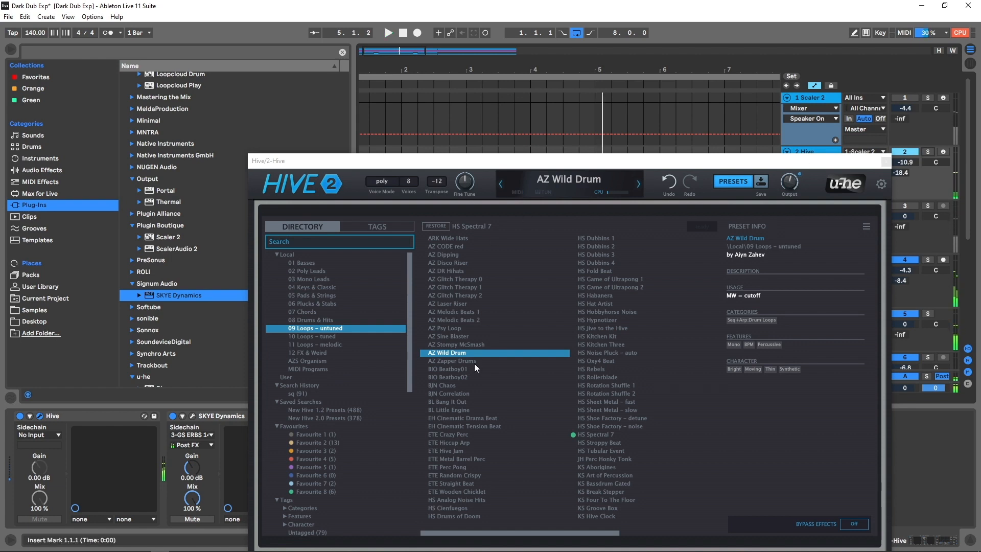
right_click(447, 350)
click(500, 223)
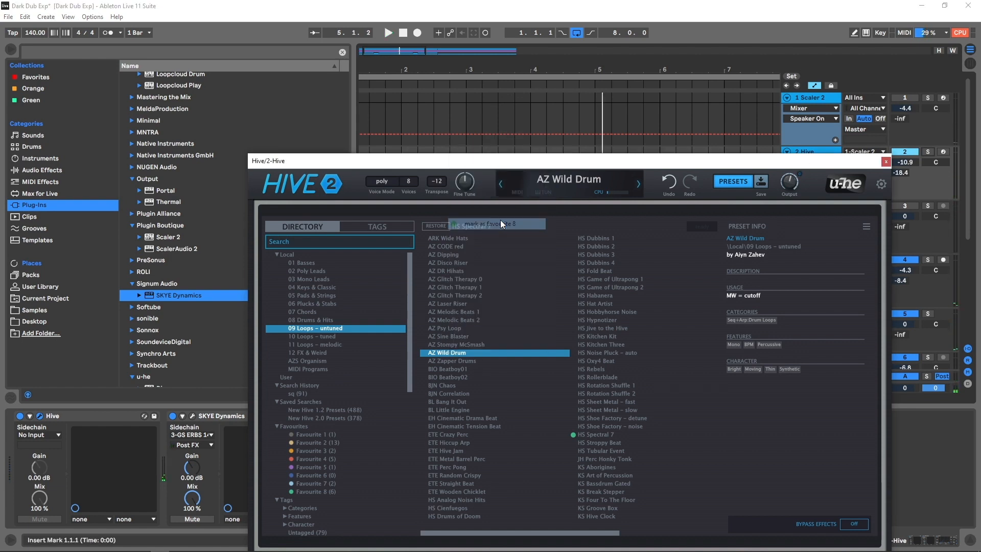
Step: Solo the Hive track and compare AZ Wild Drum with SKYE Dynamics bypassed and re-enabled
click(929, 151)
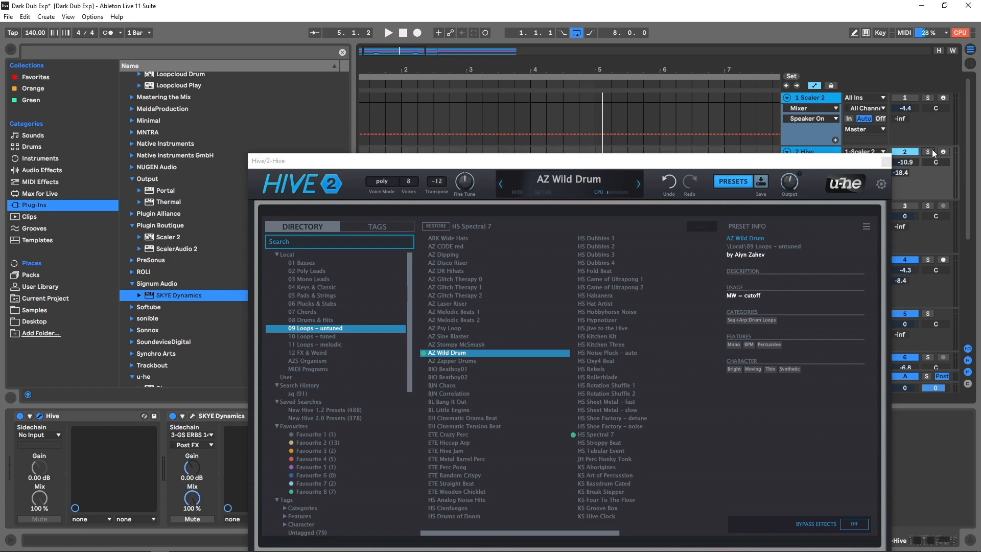
click(173, 416)
key(space)
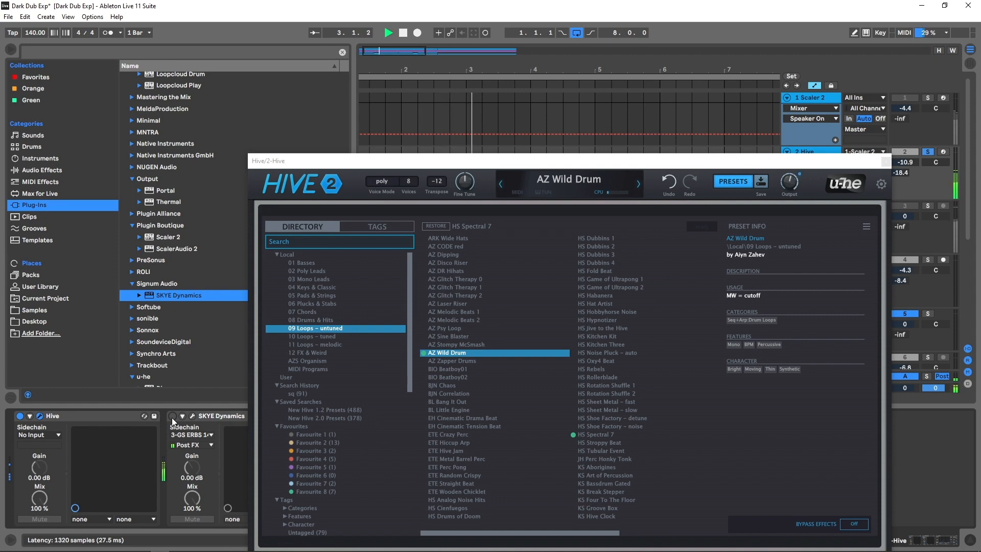
key(space)
click(172, 418)
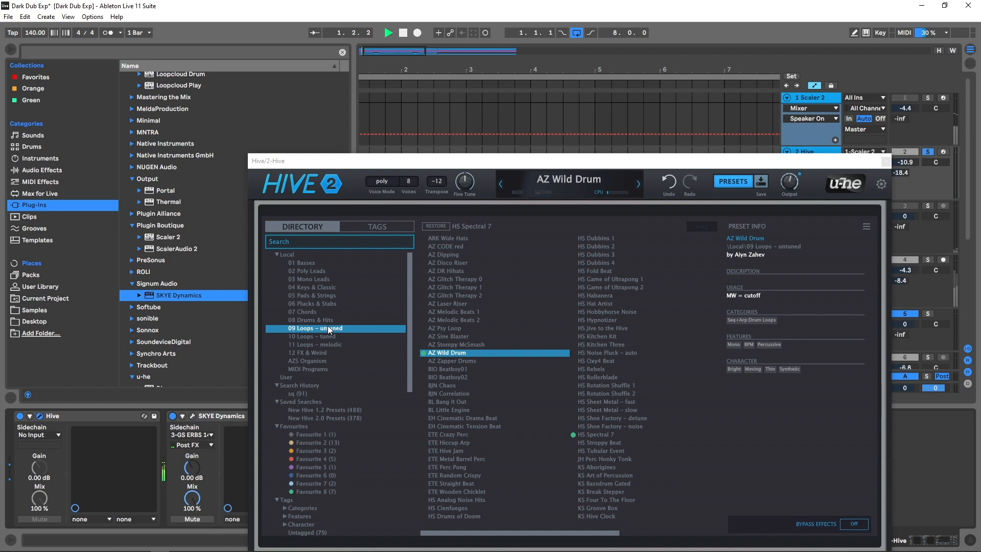
Step: Move the Hive window down to uncover the arrangement and load the ARK Prodigal Slicer preset from 01 Basses
drag(438, 169, 471, 308)
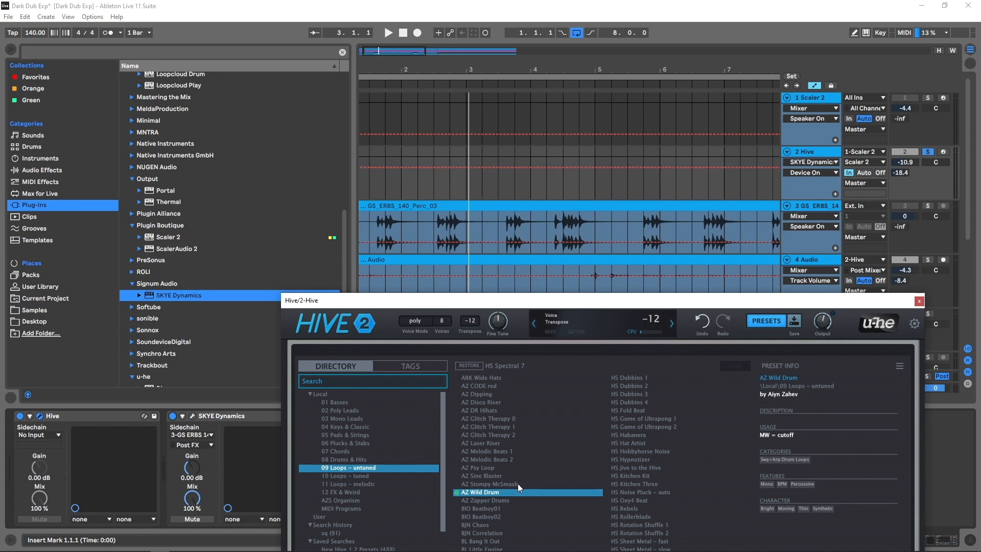
click(339, 403)
click(491, 411)
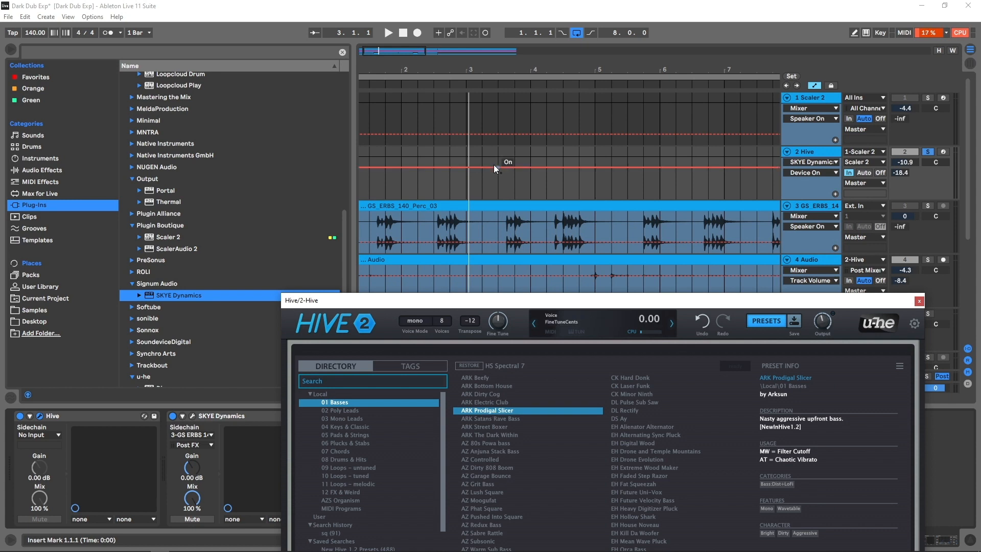
drag(450, 108, 498, 108)
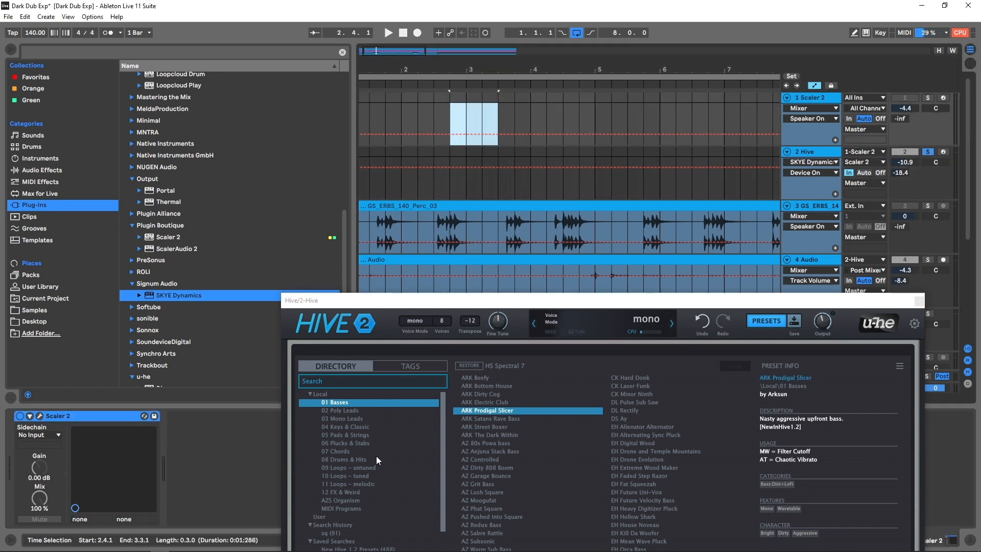
Step: Load the ARK Digital Cloud preset from 05 Pads & Strings and play it on the soloed Hive track
click(352, 434)
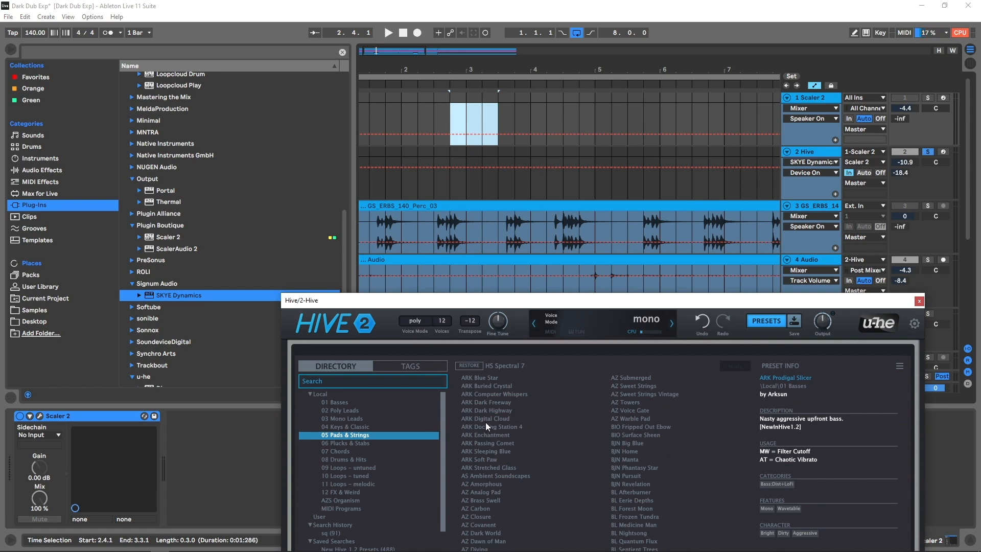
click(493, 417)
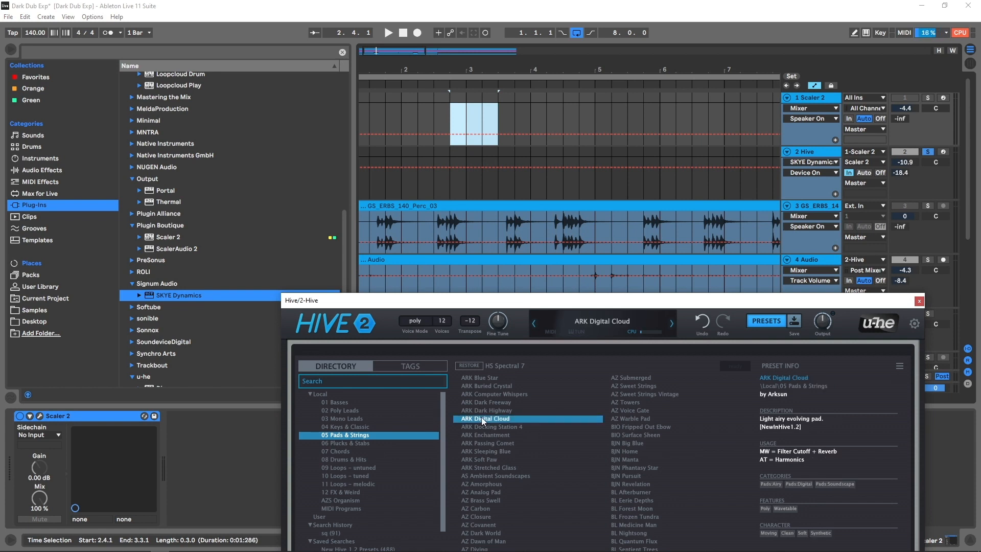
key(space)
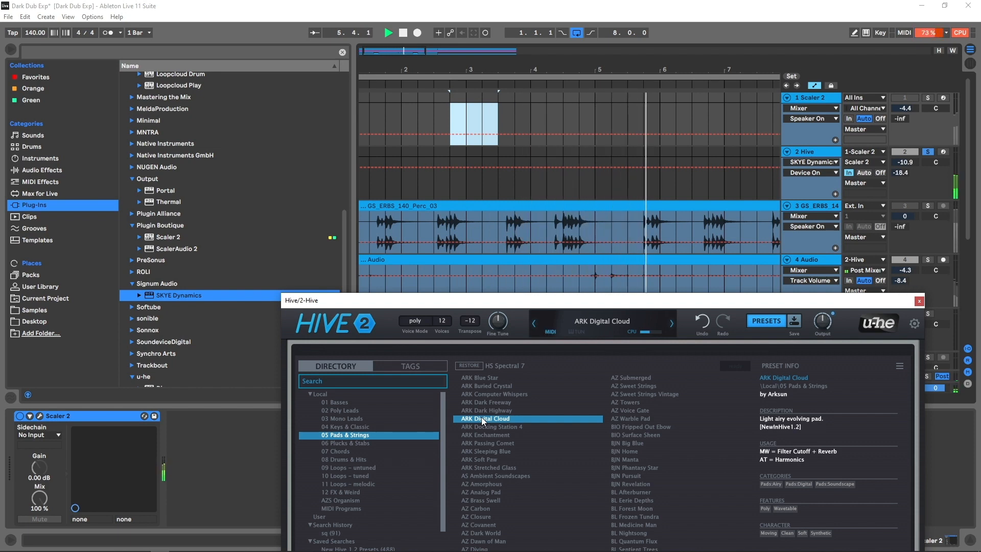
key(space)
Step: Load the ARK Stretched Glass pad preset in Hive and play it soloed
click(501, 467)
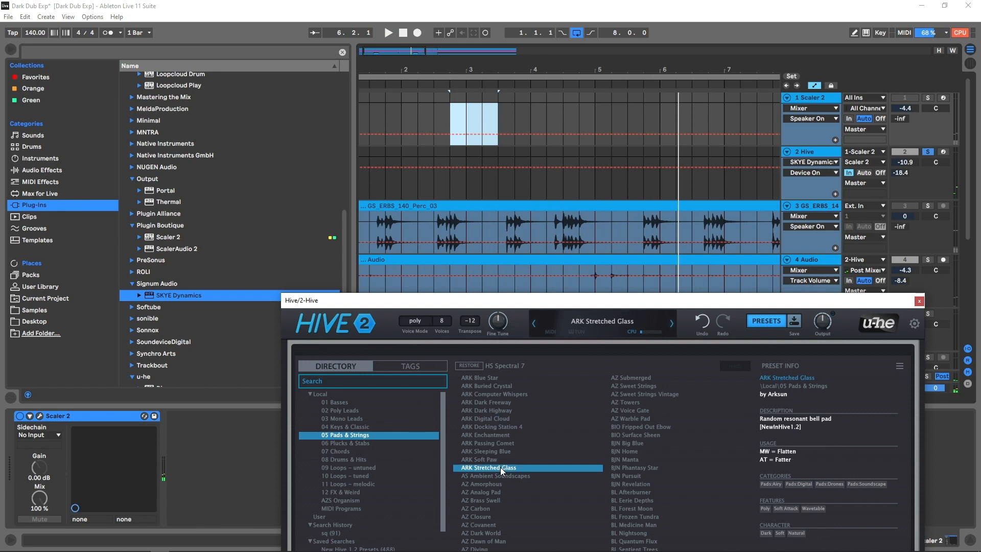
key(space)
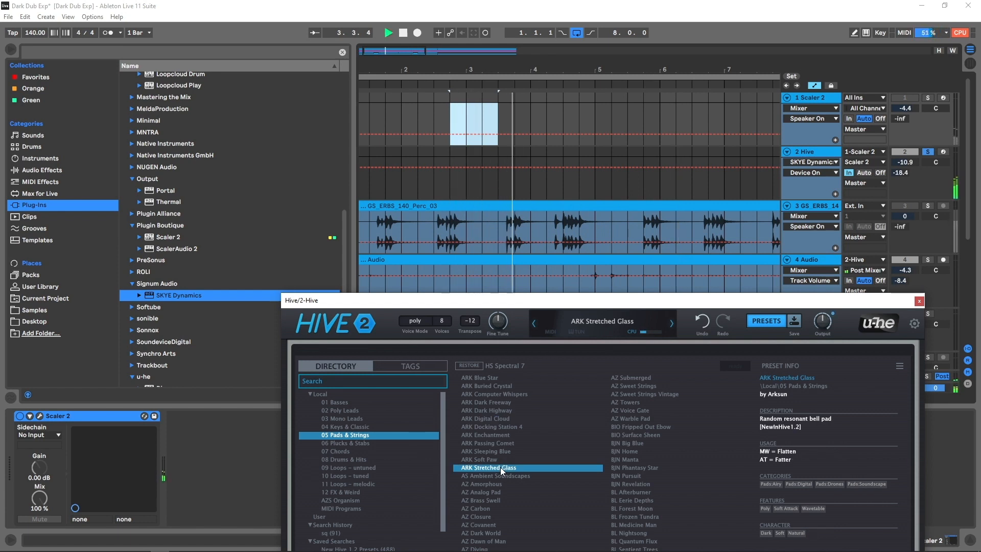
key(space)
Step: Unsolo the Hive track, play the full mix from the start and raise the Hive track volume to -6.4 dB
click(928, 152)
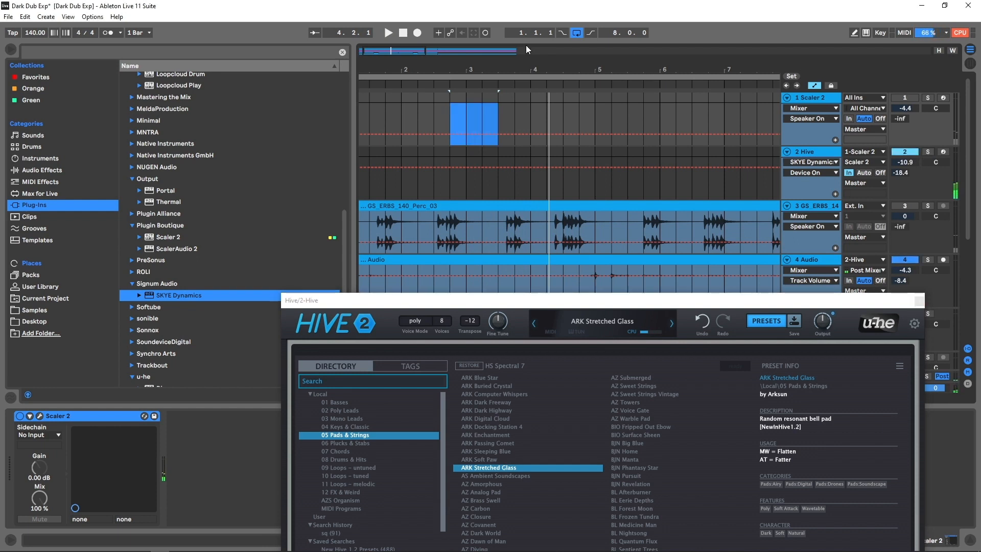
click(403, 32)
key(space)
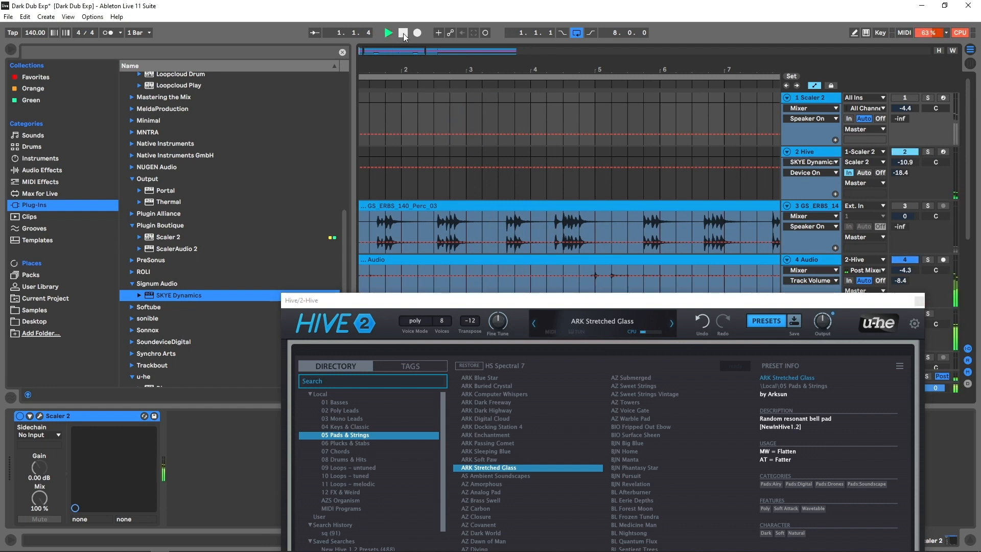
drag(915, 160, 915, 148)
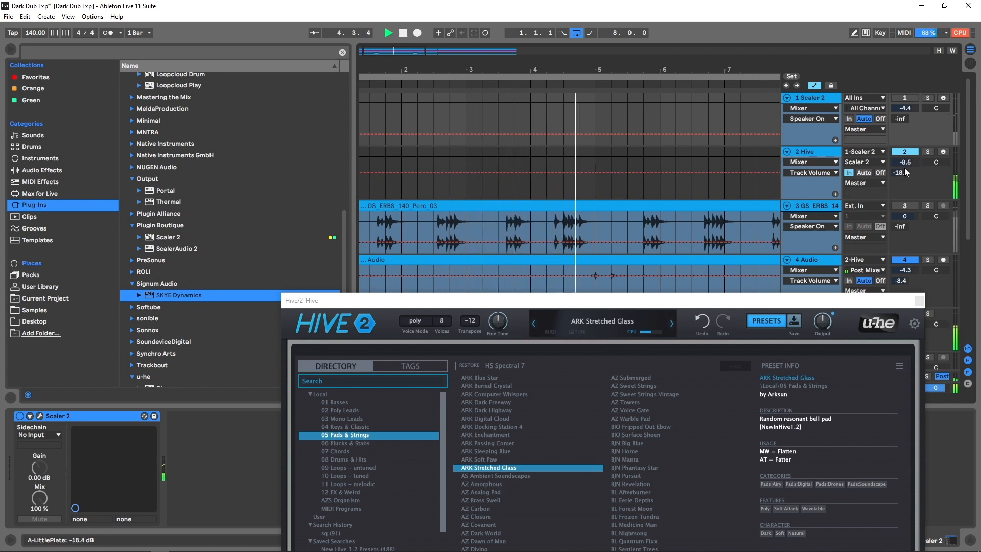
drag(909, 162, 909, 153)
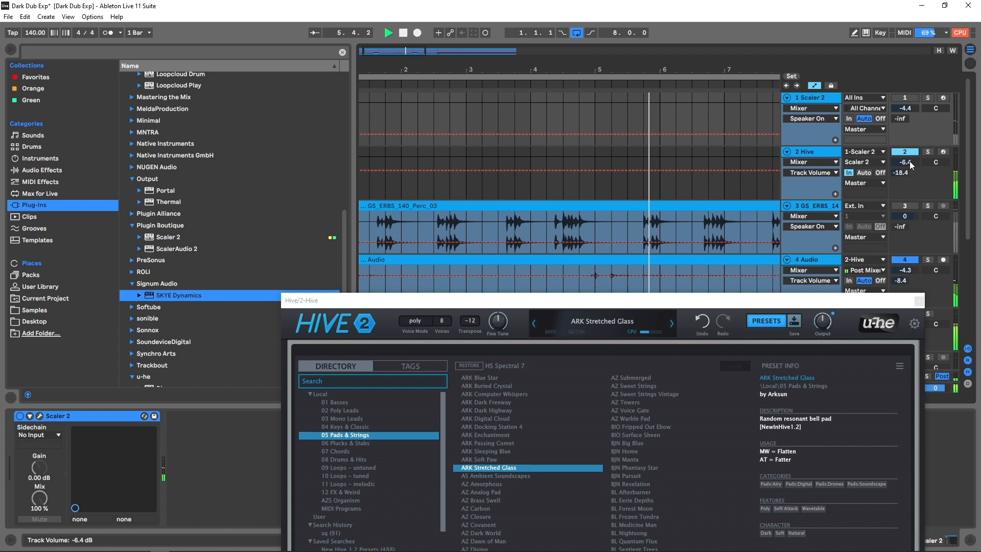
key(space)
Step: Close the Hive window, add a second Auto Filter to the Hive track and set its low-pass frequency to 4.09 kHz
click(918, 302)
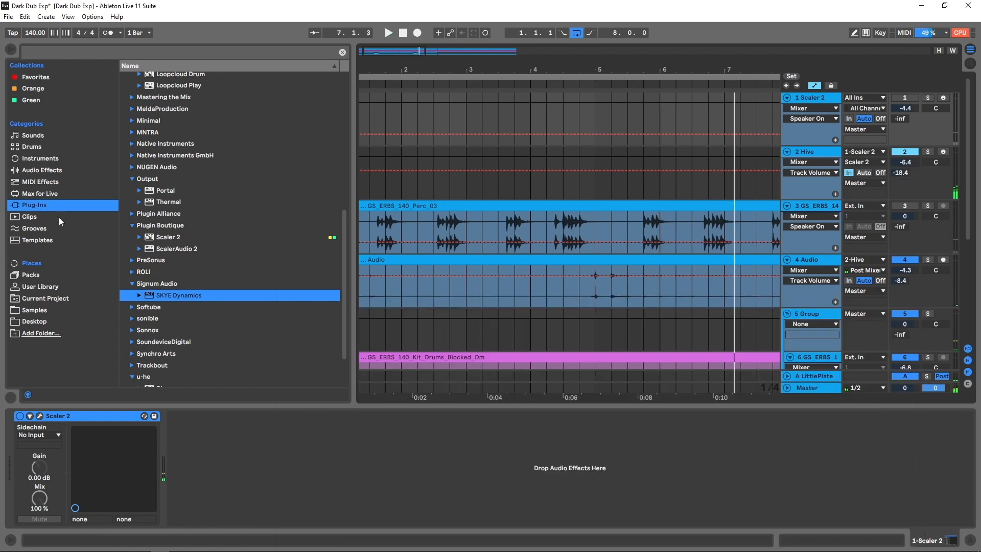
click(38, 170)
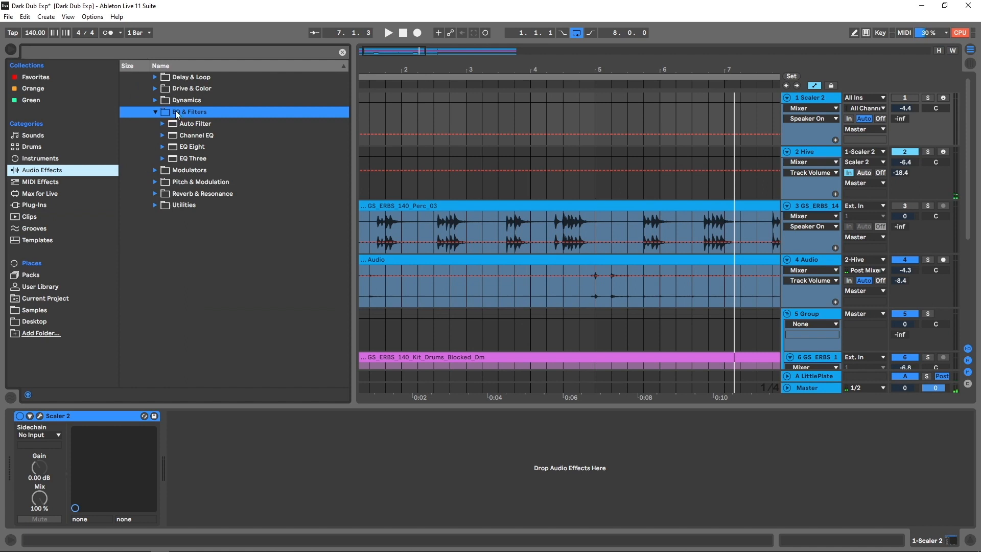
drag(182, 126, 198, 125)
drag(774, 218, 805, 156)
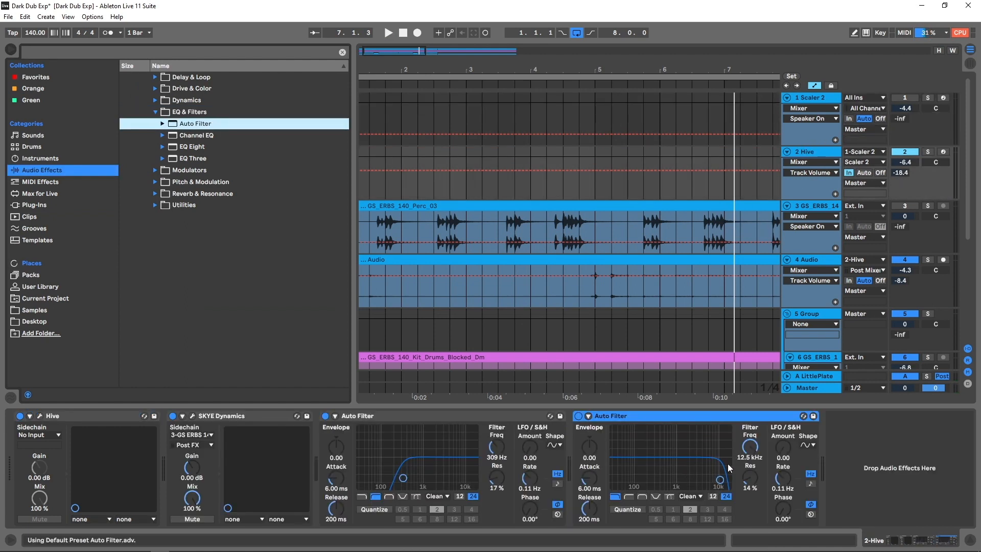
drag(746, 453, 746, 479)
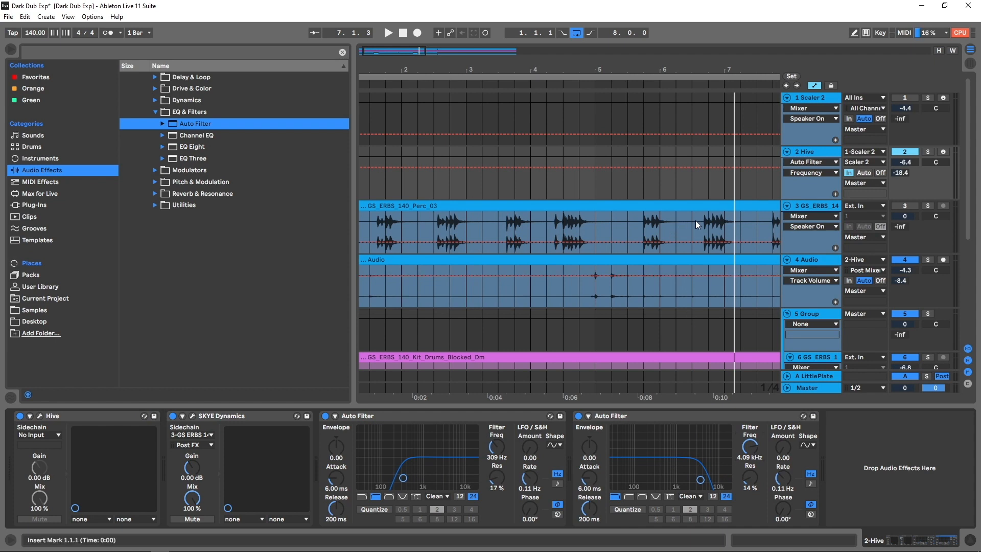
Step: Play the full mix from the start and set the Hive track's A-LittlePlate send to -13.4 dB
click(402, 34)
key(space)
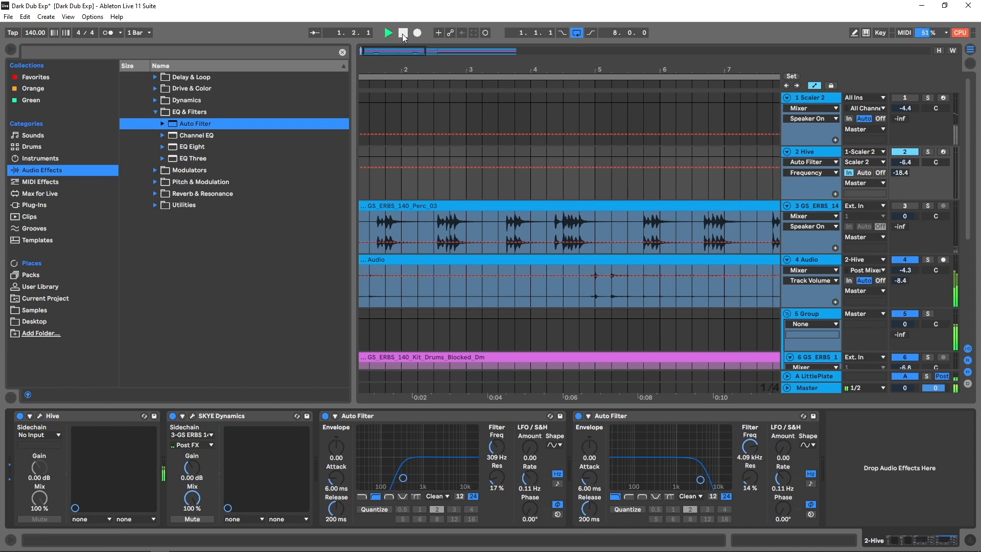
drag(901, 174, 888, 198)
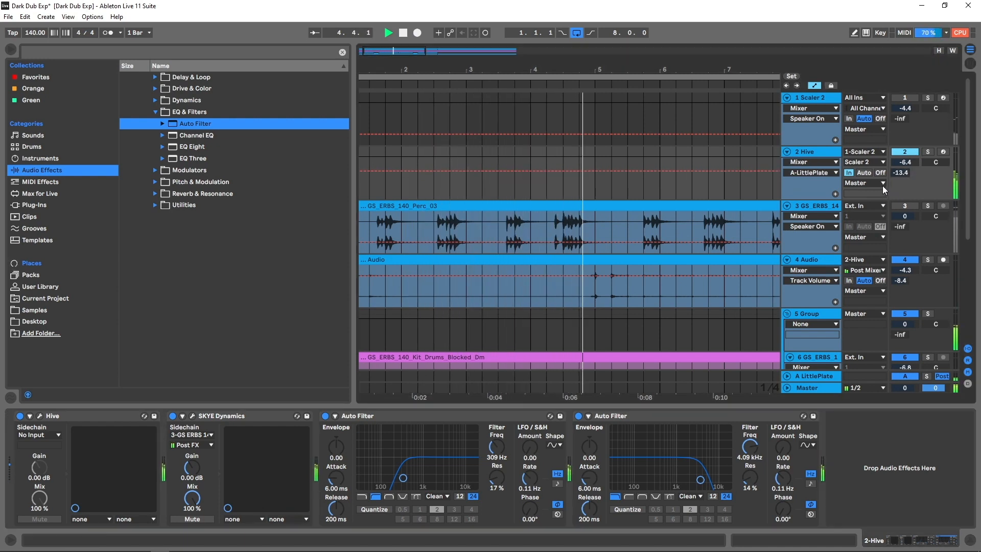
key(space)
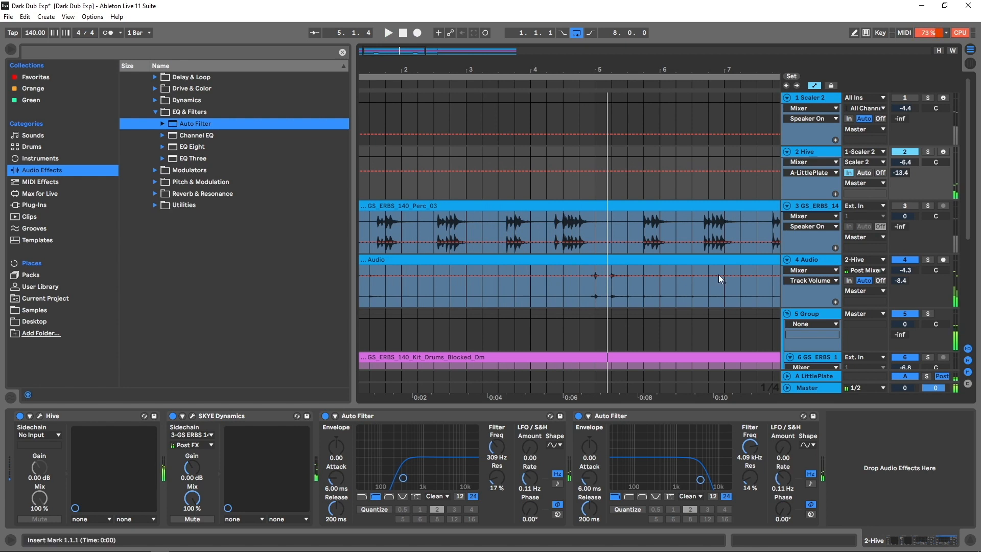
Step: Bypass the Hive track's second Auto Filter, load HS Spectral 7 from 09 Loops - untuned in Hive and play it soloed
click(578, 415)
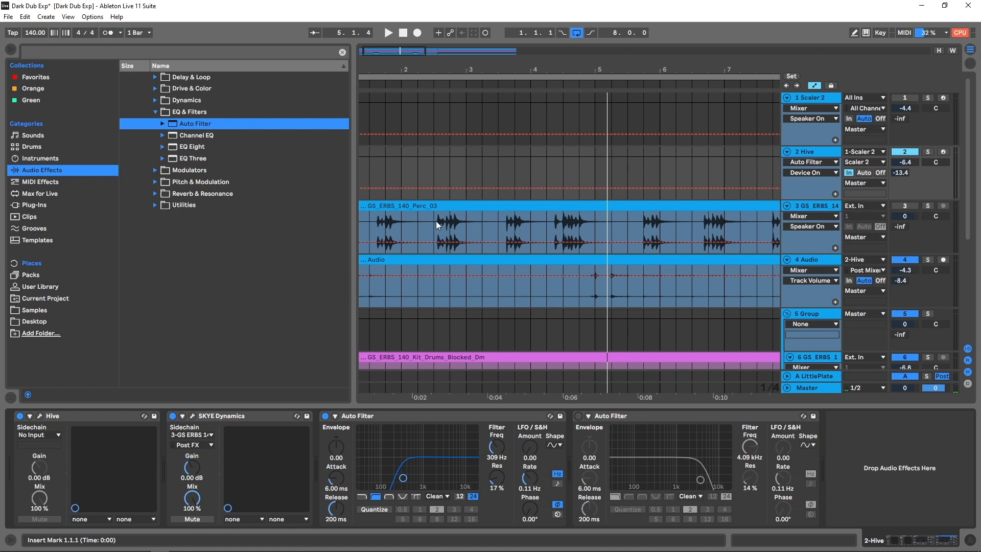
click(39, 415)
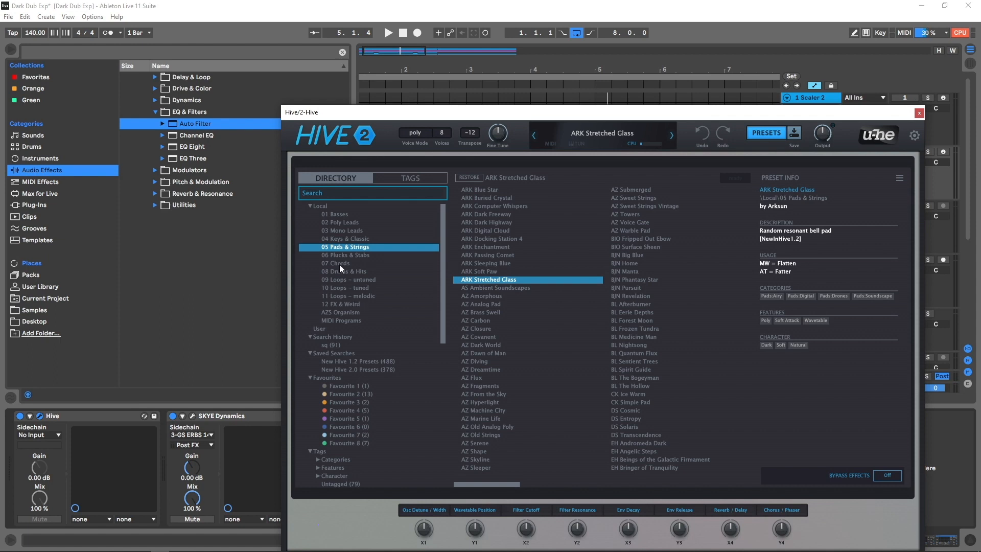
click(350, 281)
click(633, 386)
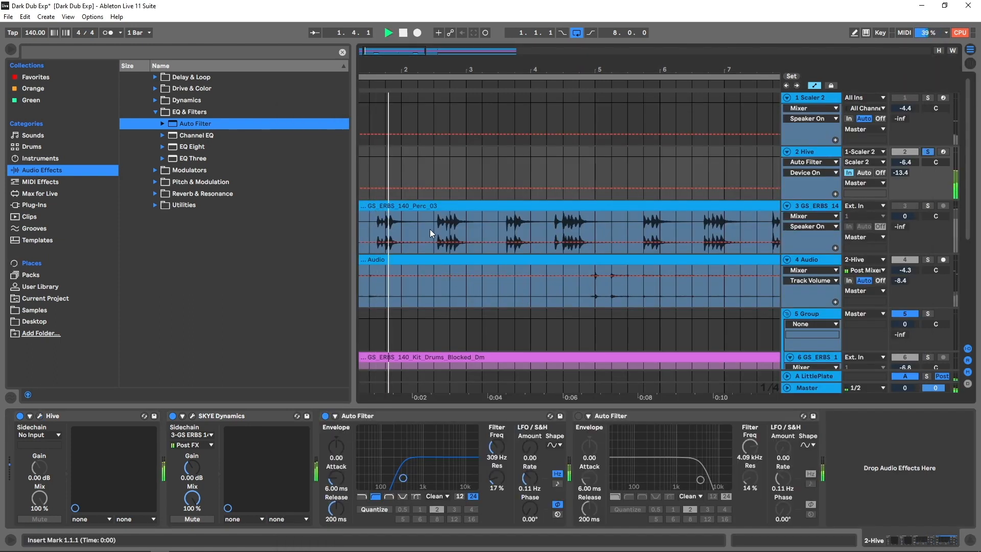
key(space)
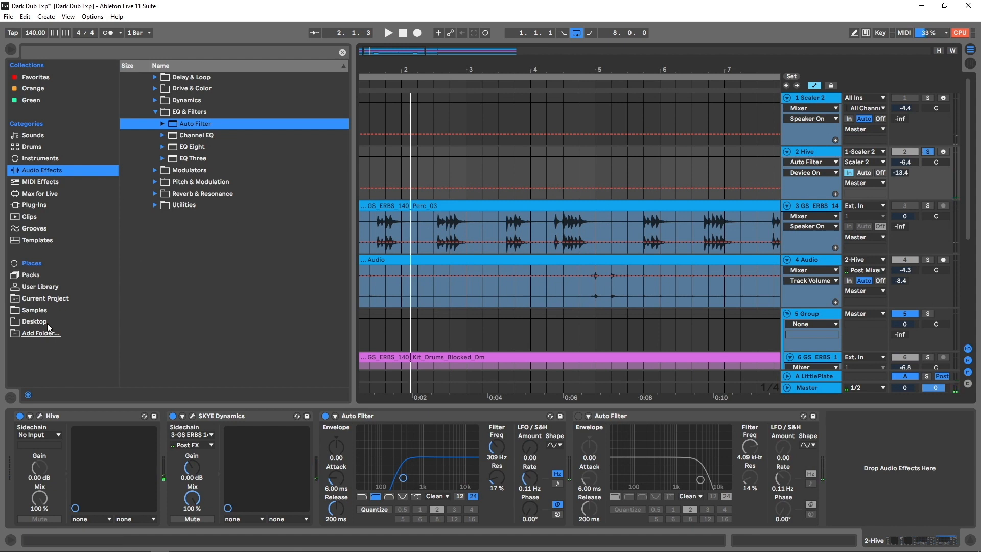
Step: Place the TK5_80_Low_Drums.wav loop at the start of track 3 over the percussion clip and play it with Hive soloed
click(27, 310)
scroll(205, 252, down, 3)
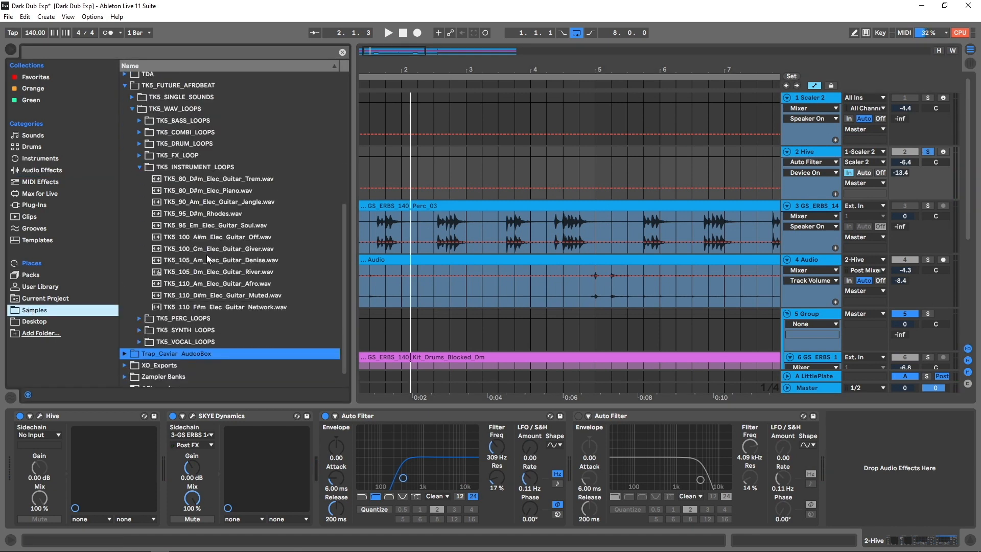
click(365, 225)
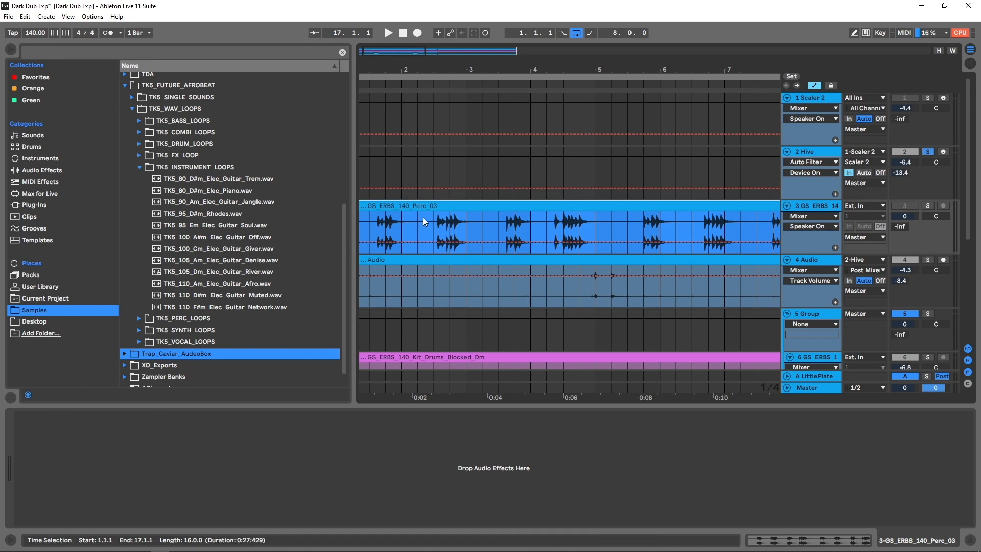
click(388, 222)
key(plus)
drag(407, 220, 435, 206)
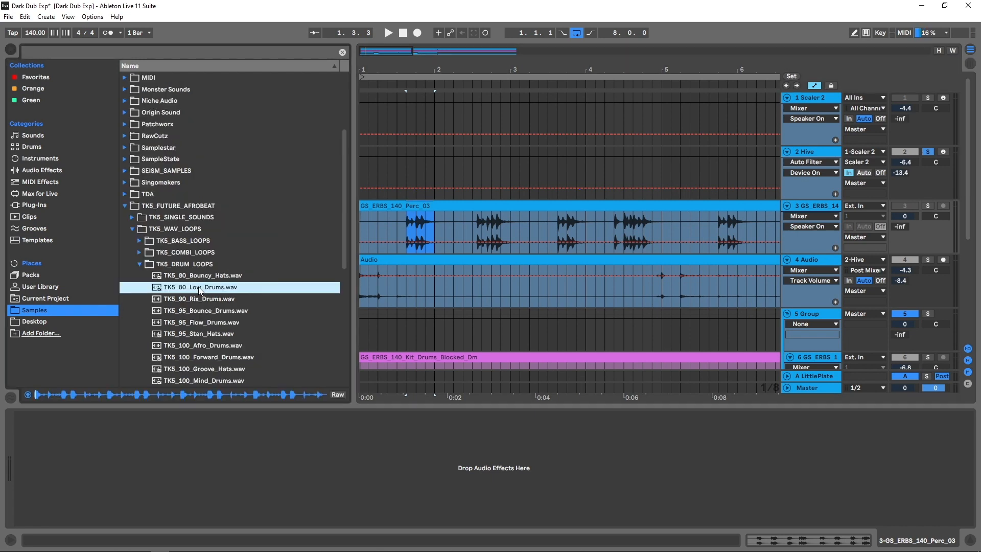
drag(192, 285, 364, 227)
key(space)
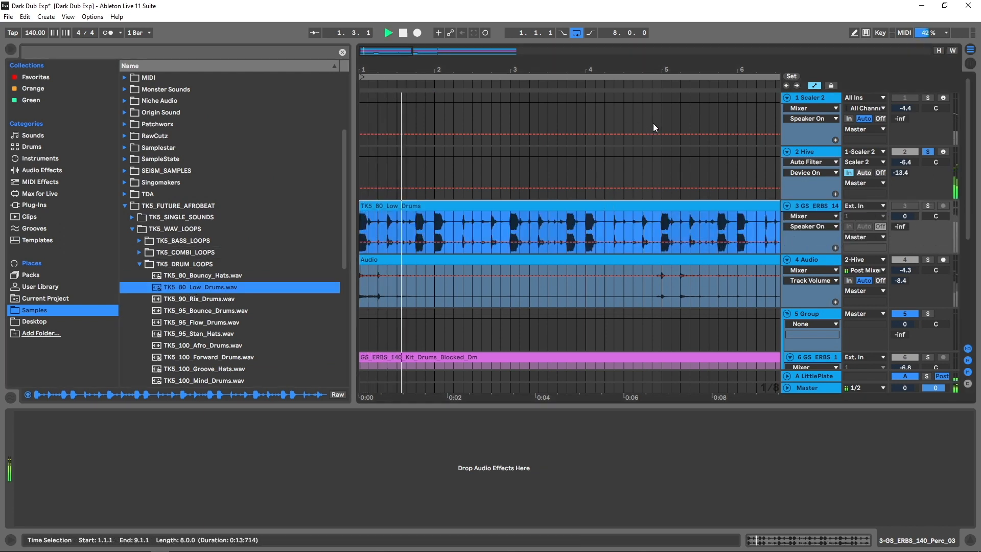
Step: Re-enable the second Auto Filter on the Hive track and set its low-pass frequency to 2.98 kHz
click(799, 198)
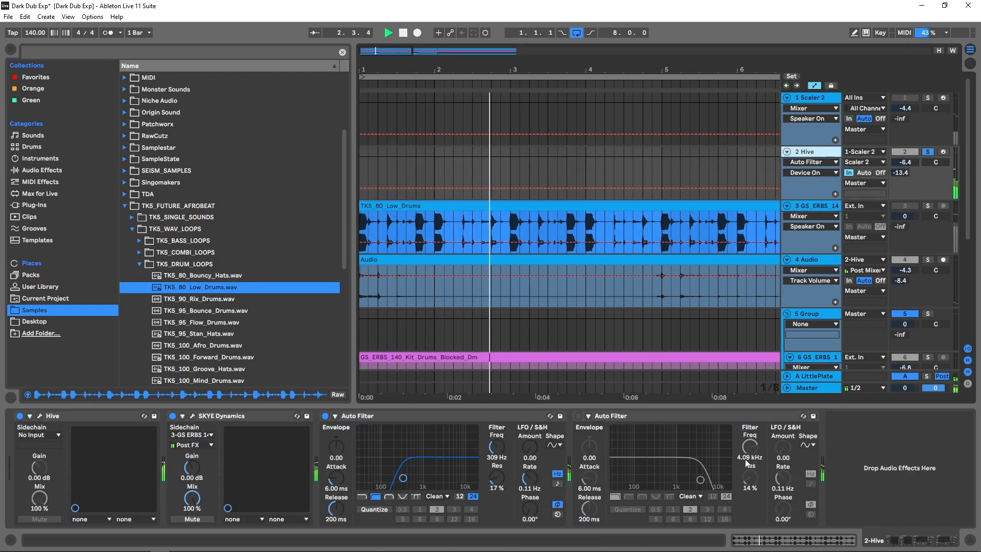
click(648, 417)
click(578, 416)
drag(749, 446, 749, 450)
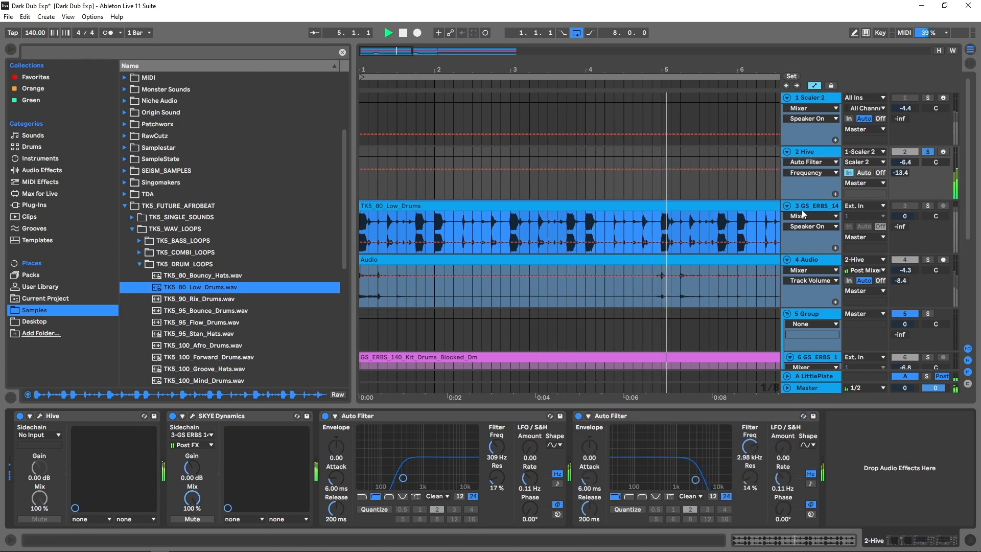
Step: Unsolo the Hive track and play the full mix from the start with the low drums as sidechain source
drag(675, 70, 675, 49)
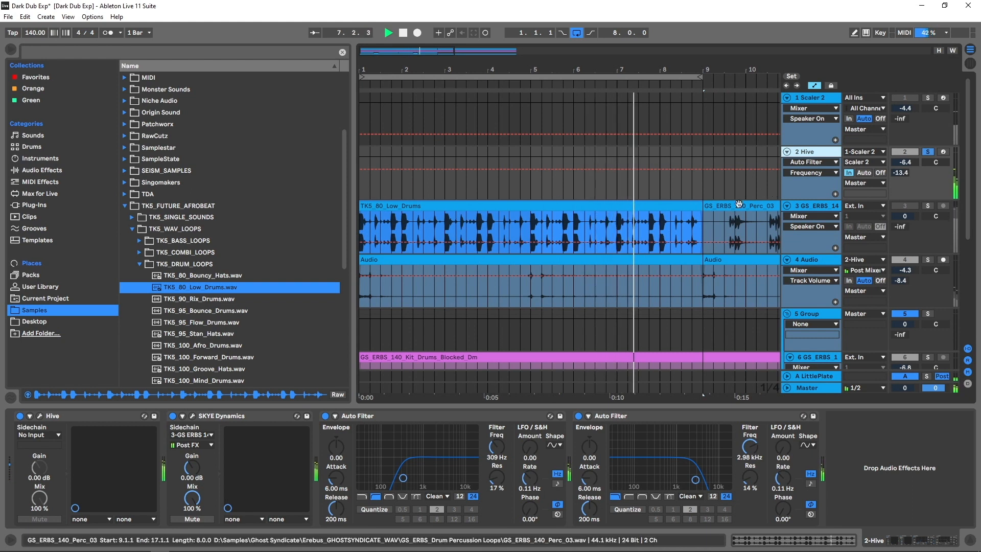
click(927, 153)
key(space)
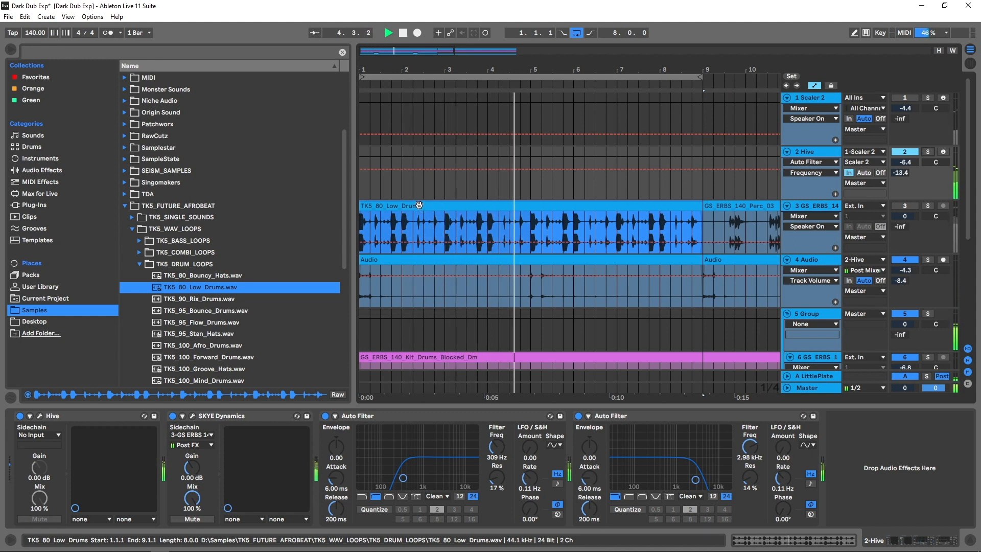
Step: Move the TK5_80_Low_Drums clip's start to 1.2.1 and play the full mix
click(377, 207)
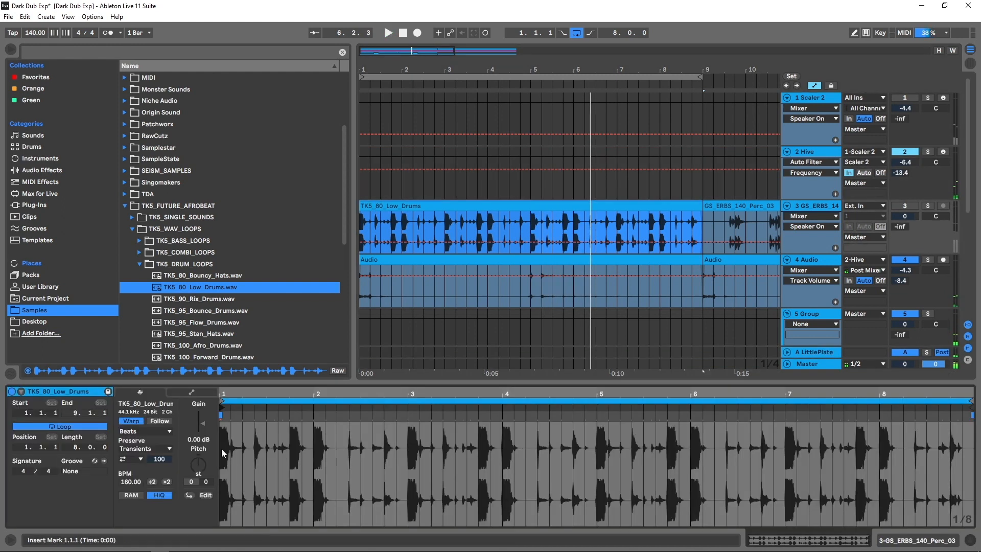
drag(224, 410, 239, 410)
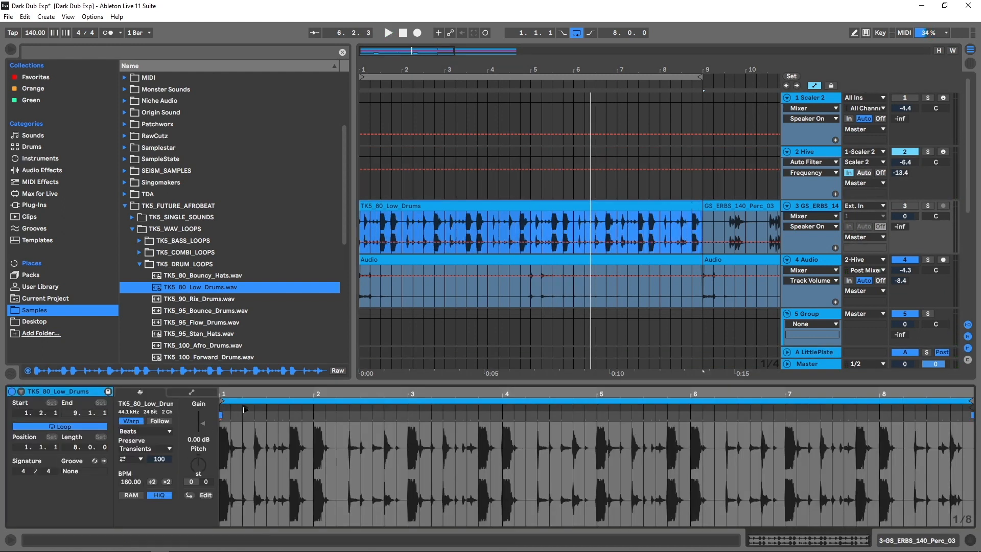
key(space)
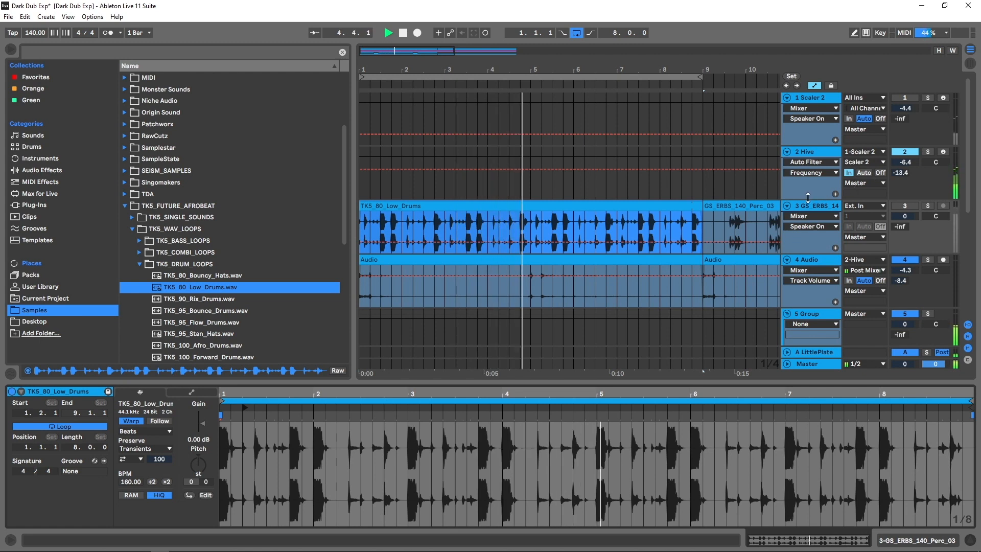
key(space)
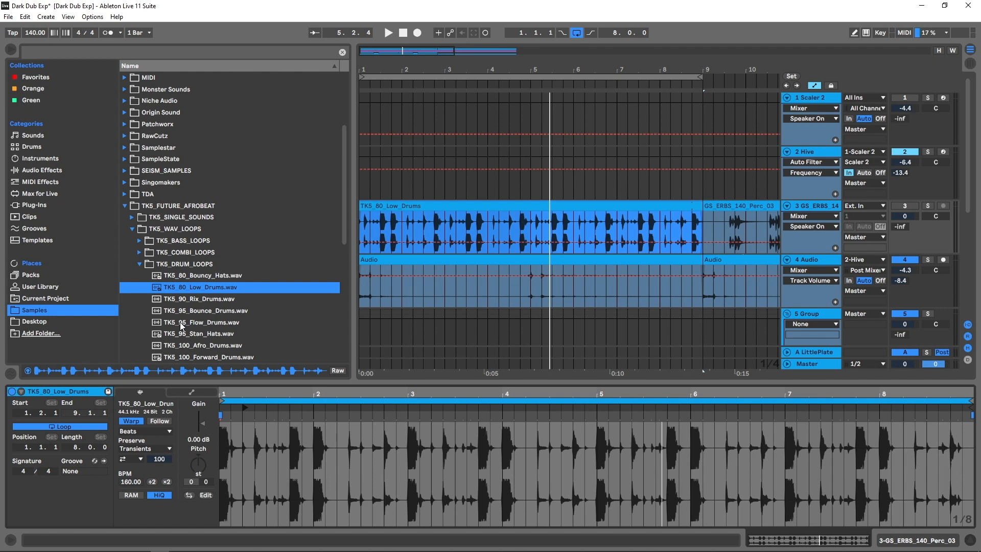
Step: Place the TK5_95_Flow_Drums.wav loop at the start of track 3 and select its first hit
drag(181, 326, 366, 229)
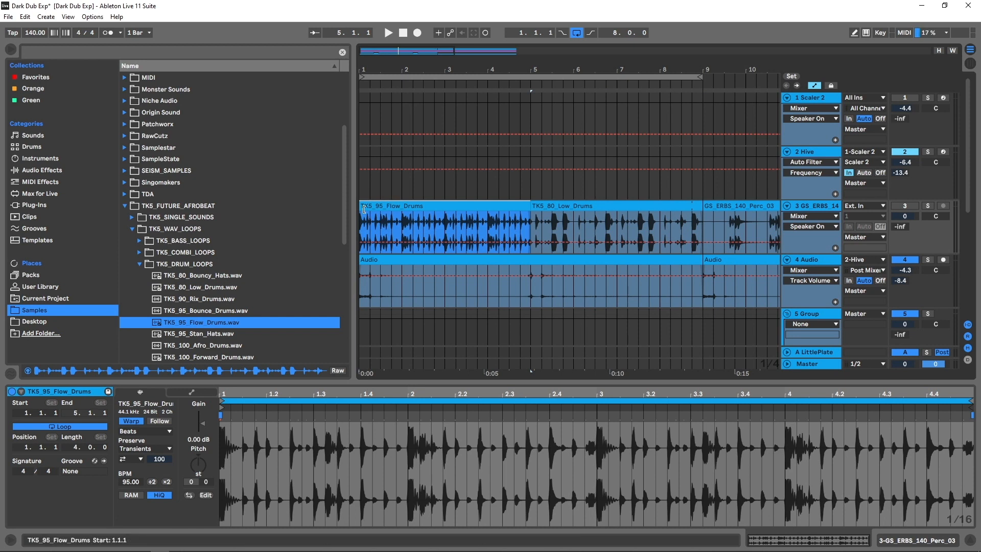
drag(364, 71, 368, 138)
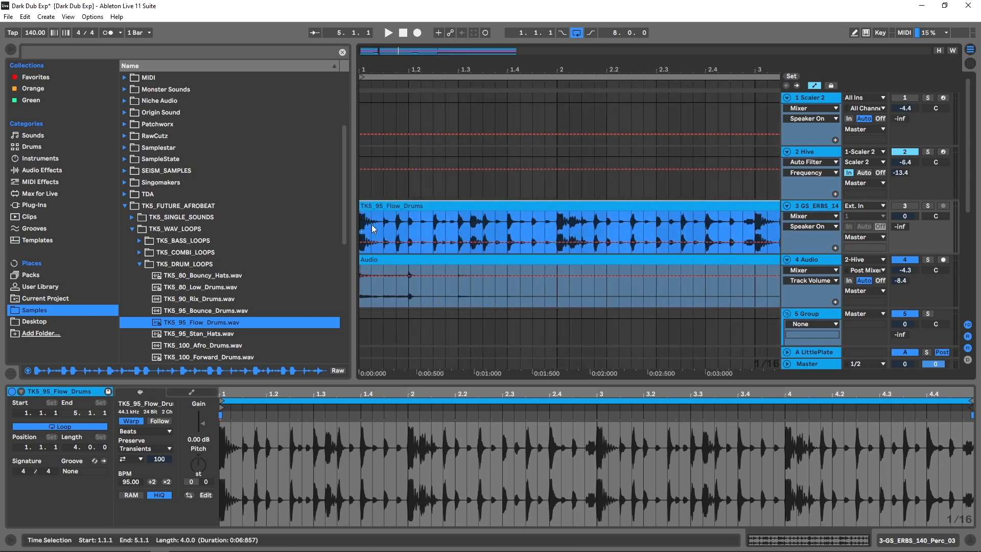
drag(373, 227, 350, 223)
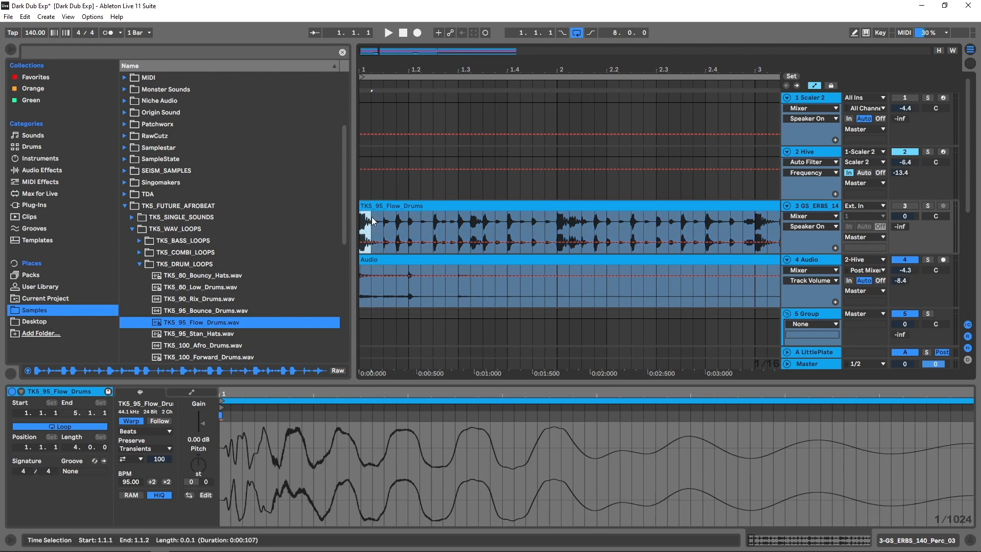
Step: Audition loops in the TK5_PERC_LOOPS folder and place TK5_100_Hand_Mixed_Percussion.wav at the start of track 3
click(141, 264)
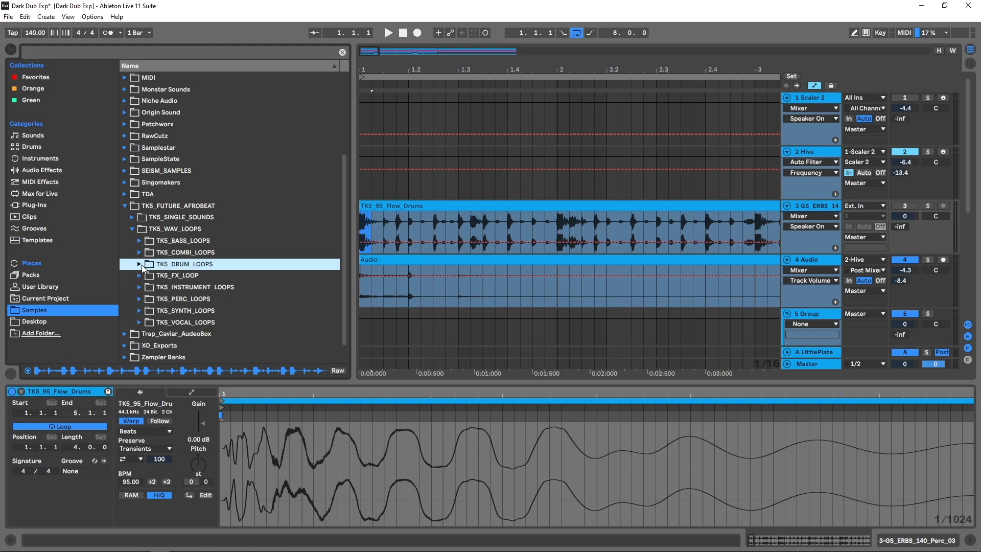
click(139, 297)
click(203, 261)
scroll(237, 271, down, 3)
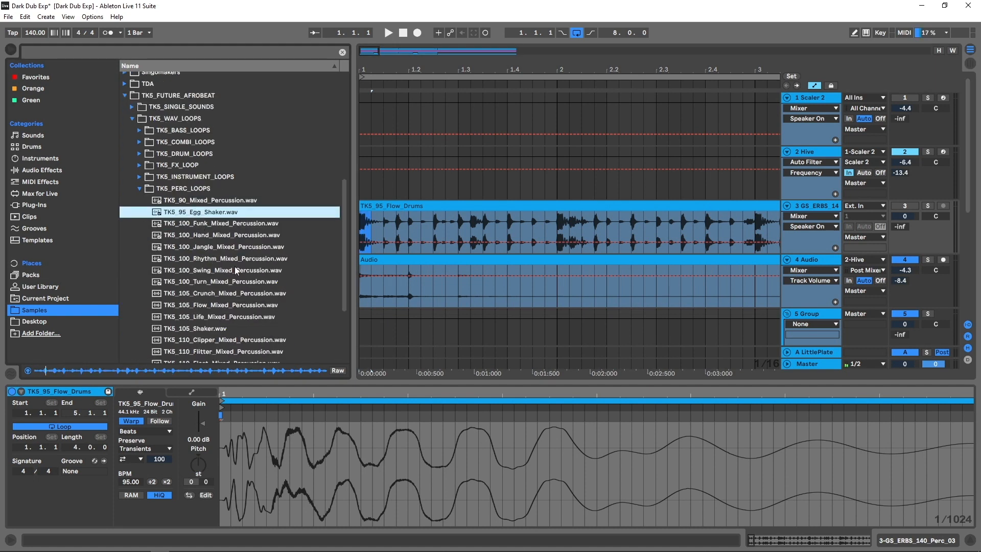
click(185, 237)
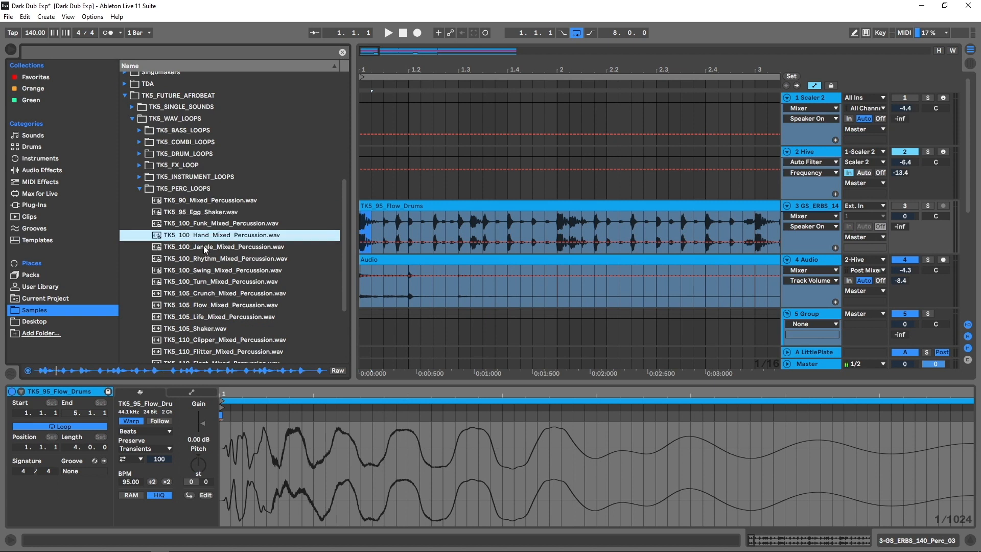
drag(196, 240, 364, 229)
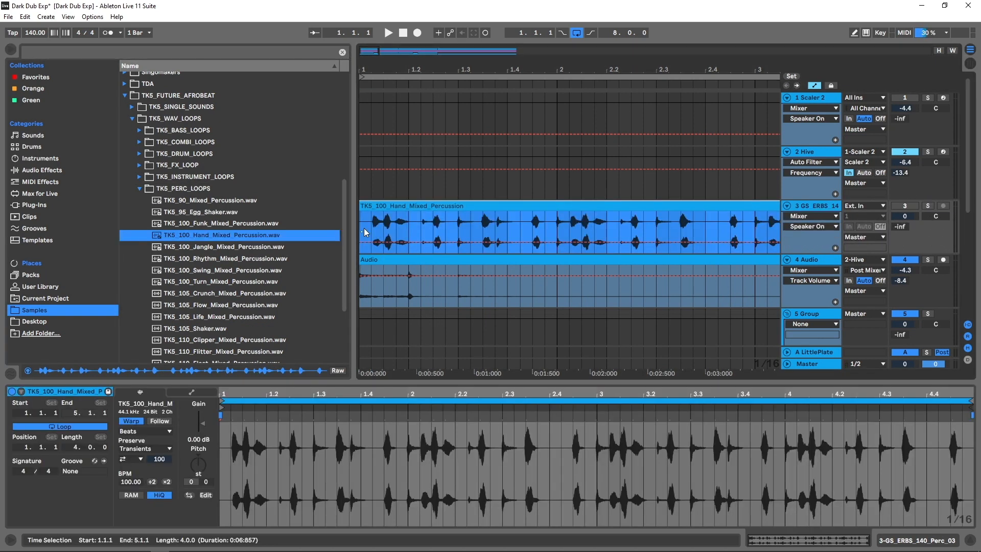
Step: Play the full mix with the hand percussion loop as sidechain source, soloing the Hive track during playback
key(space)
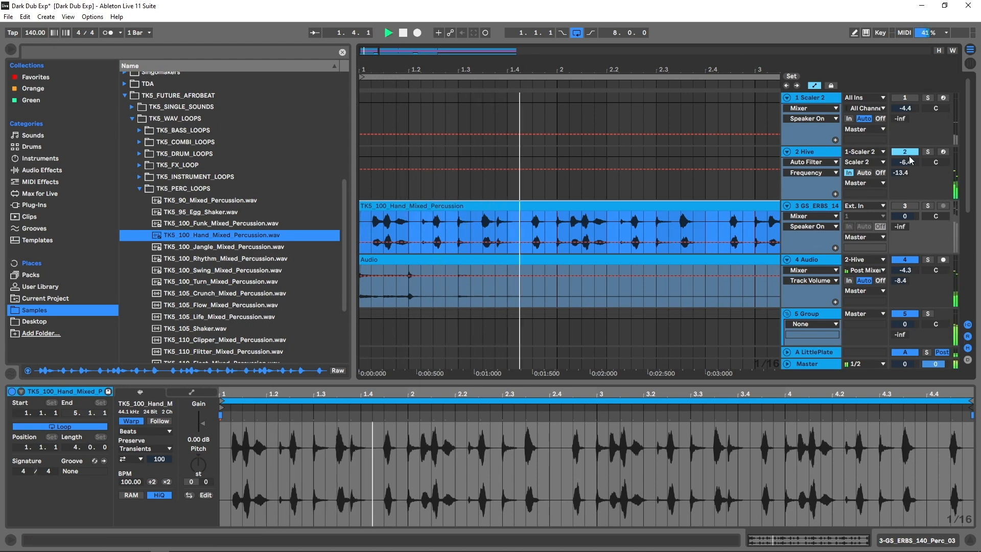
drag(741, 62, 740, 35)
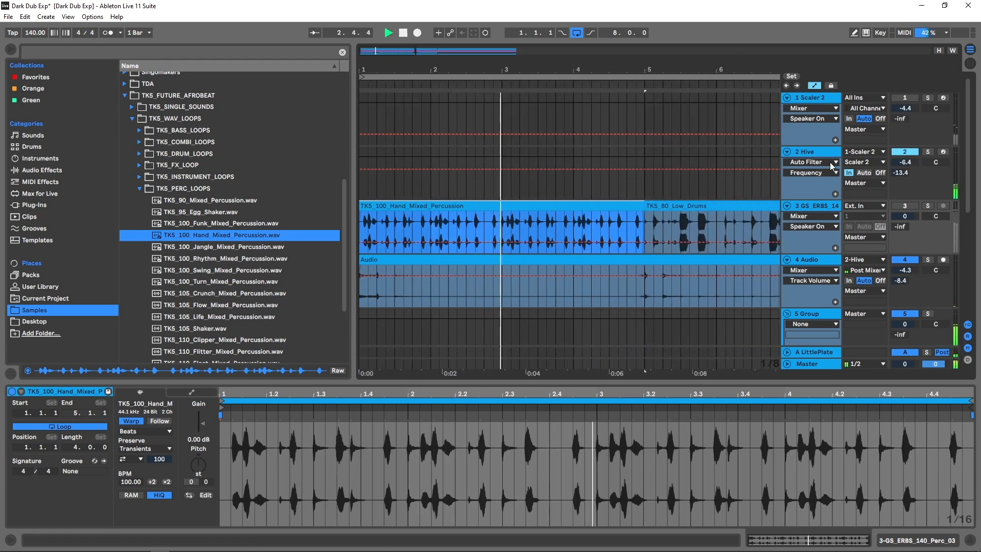
click(929, 151)
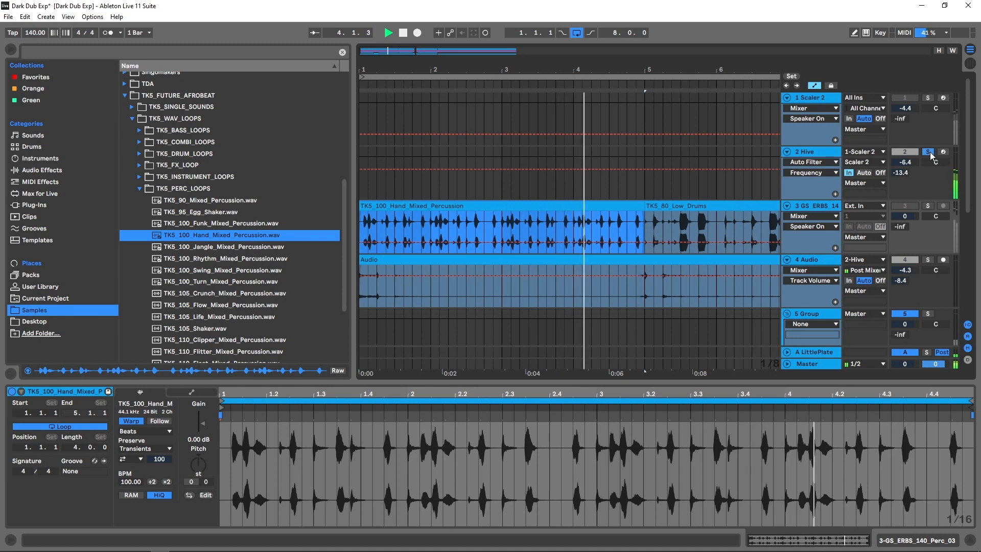
key(space)
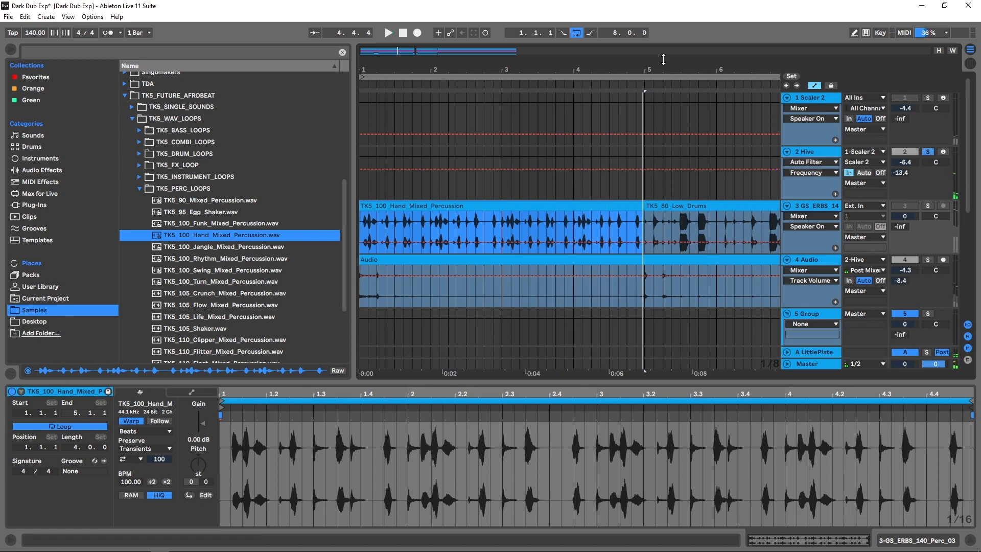
Step: Extend the hand percussion clip to bar 9, double its segment BPM to 200 and play it with Hive soloed
drag(670, 65, 515, 64)
drag(501, 206, 648, 207)
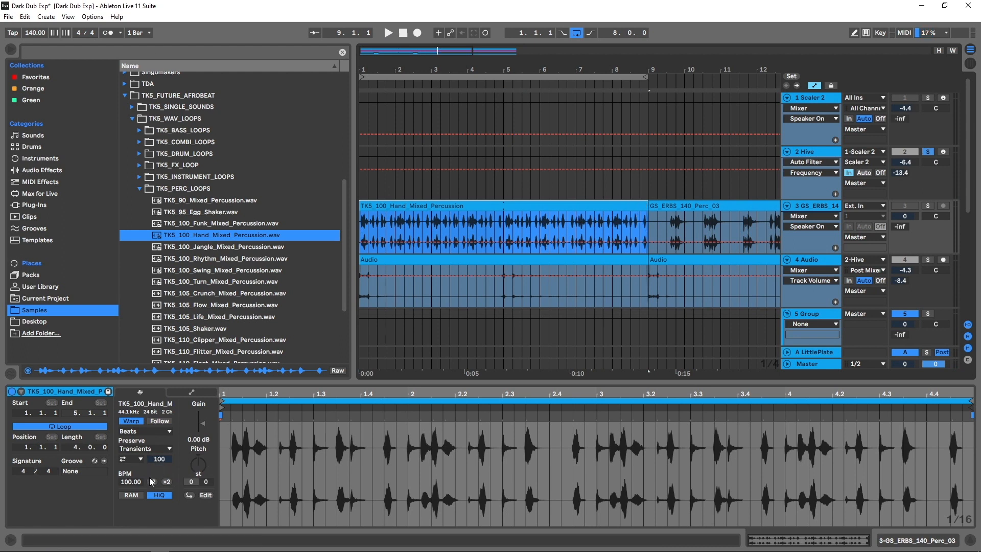
click(166, 481)
key(space)
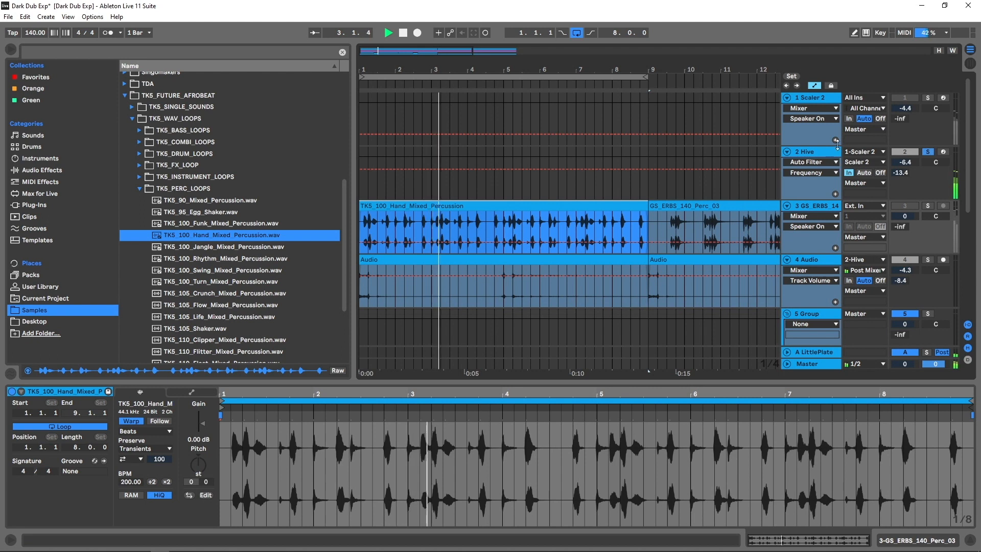
Step: Select the Hive track, unsolo it and play the full mix from the start
click(814, 153)
key(space)
click(928, 152)
key(space)
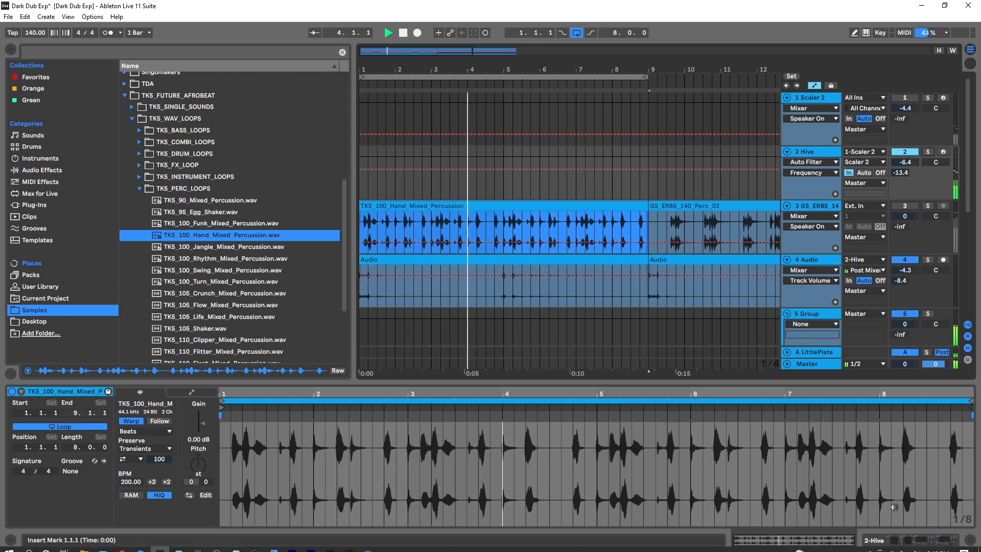
Step: Try the HS Hobbyhorse Noise and HS Game of Ultrapong 1 presets in Hive during playback, and load HS Dubbins 1
key(shift+Tab)
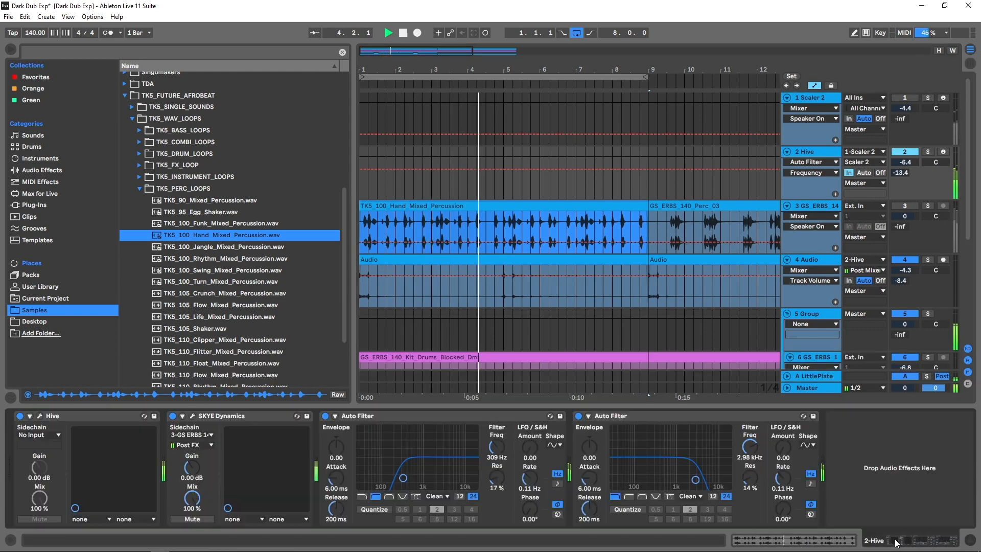
click(40, 417)
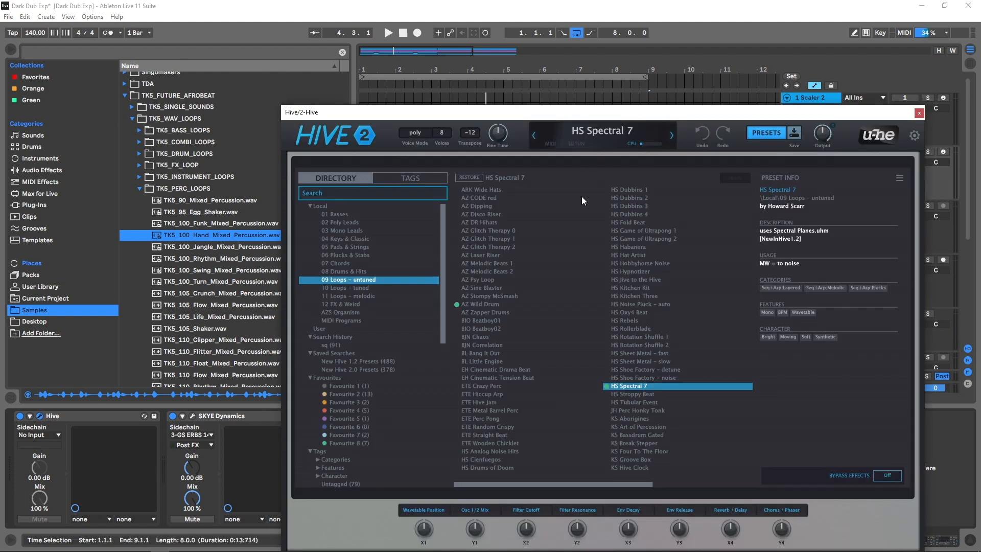
click(651, 263)
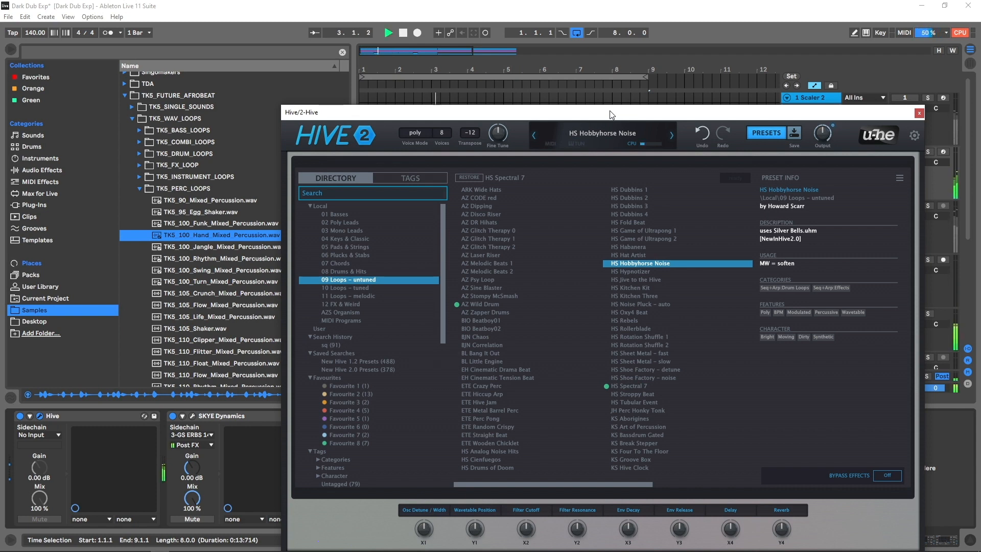
click(635, 233)
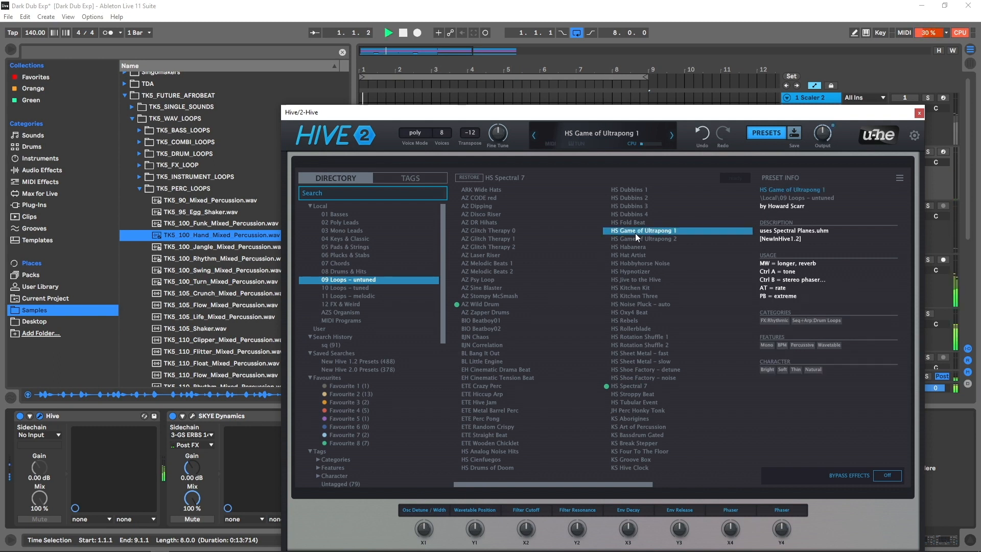
click(625, 192)
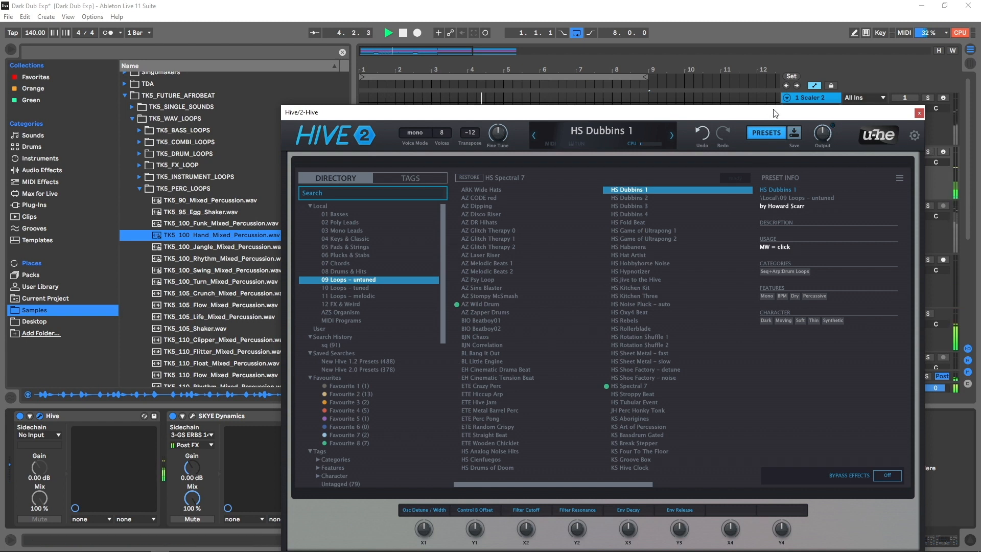
Step: Audition the KS Art of Percussion and ETE Wooden Chicklet presets in Hive with the track soloed, restarting playback from the beginning
drag(775, 113, 705, 95)
click(569, 409)
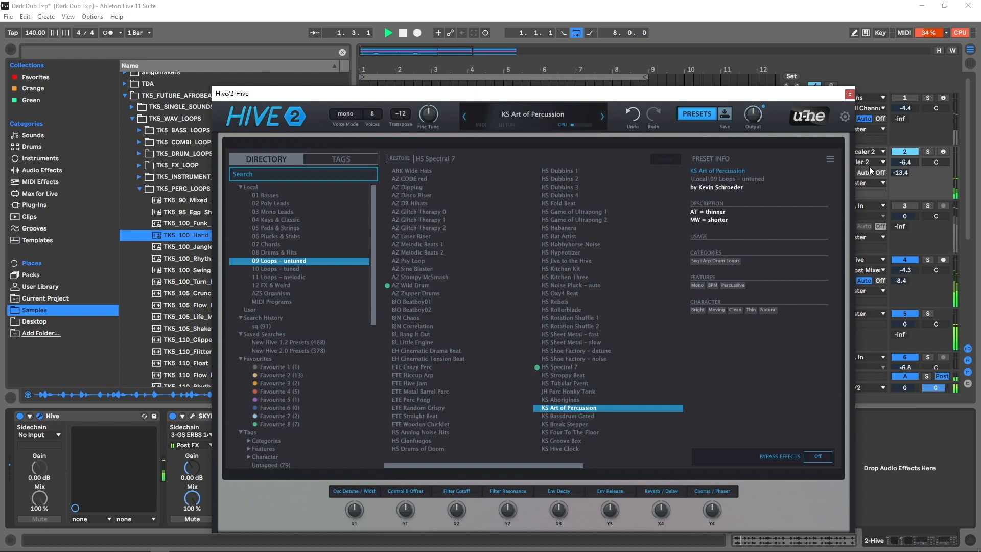
click(930, 156)
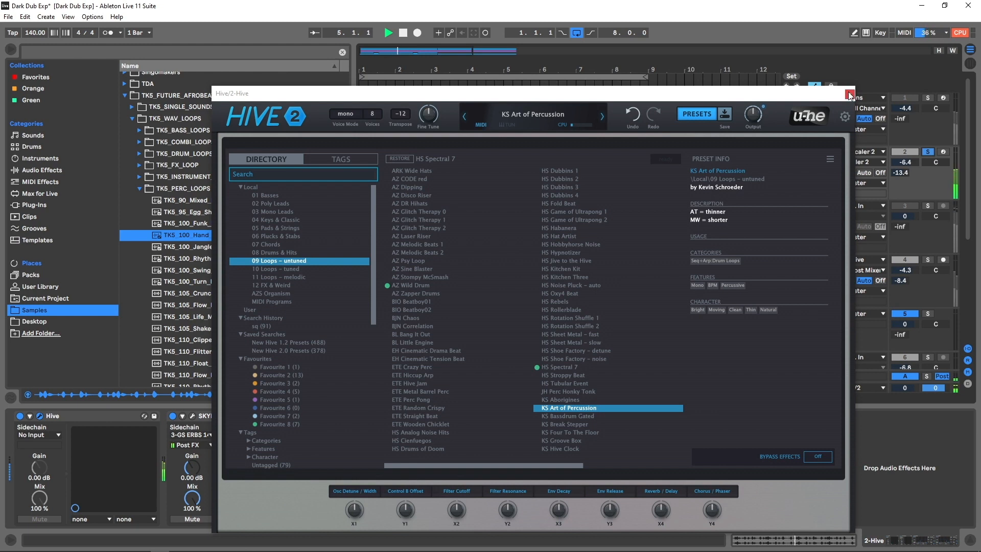
click(419, 424)
key(space)
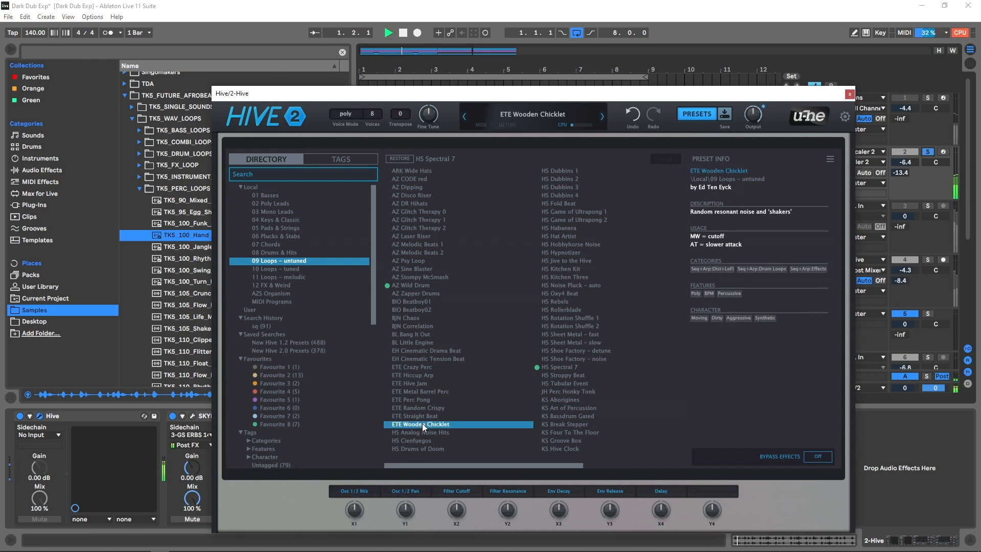
key(space)
Step: Load the ETE Metal Barrel Perc preset in Hive, unsolo the Hive track and close the plug-in window
click(424, 391)
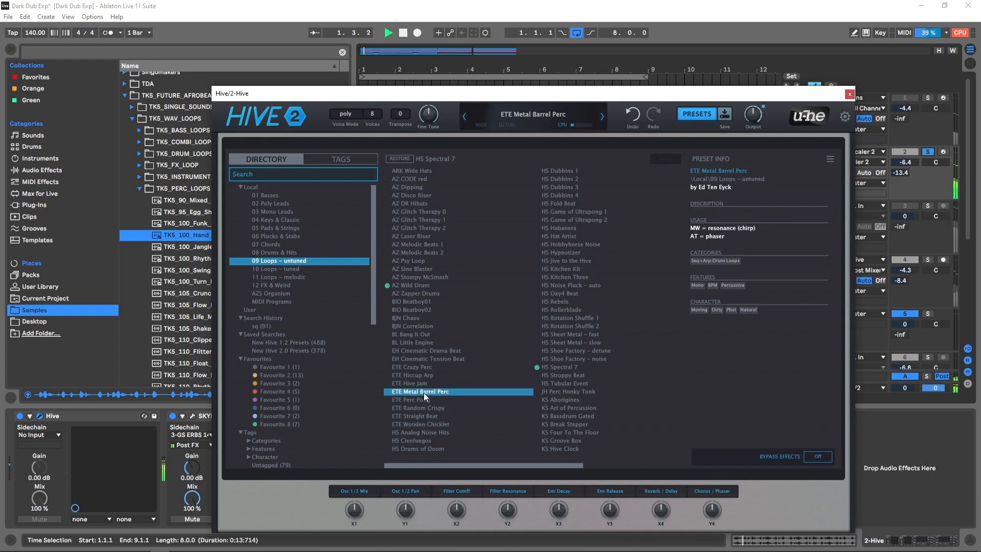
click(927, 154)
click(849, 94)
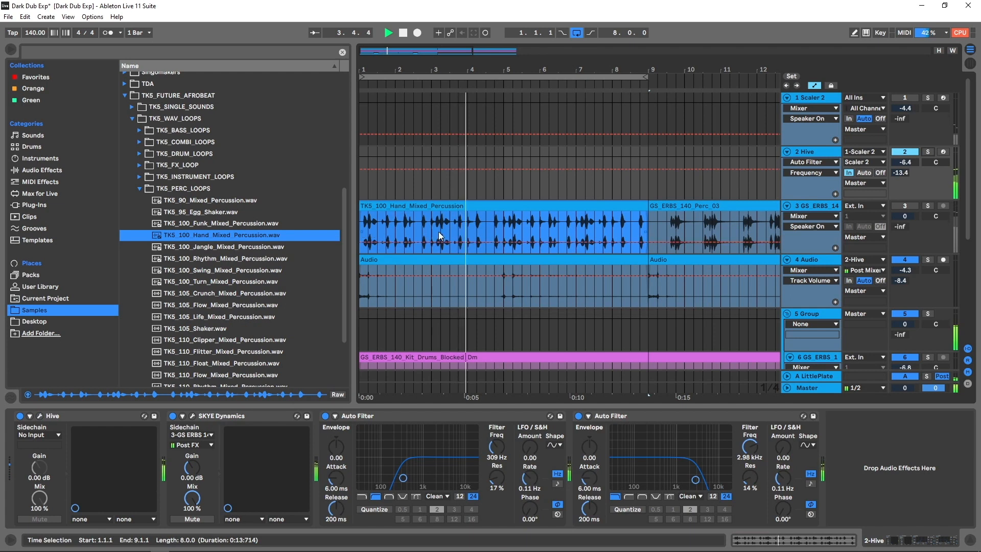
Step: Lower the Hive track volume to -9.5 dB, and set the high-pass Auto Filter to 936 Hz and the low-pass one to 7.71 kHz
drag(904, 162, 905, 174)
drag(497, 446, 497, 430)
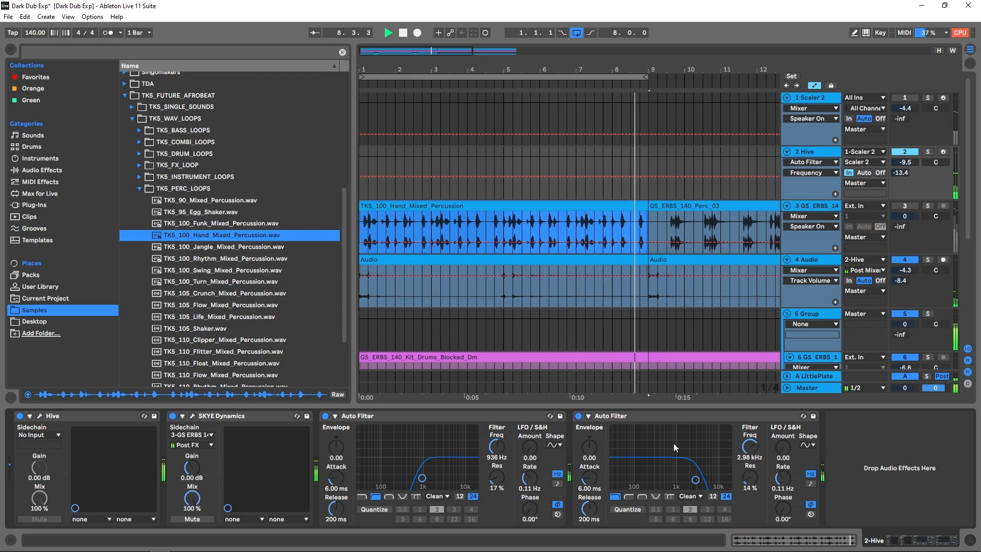
drag(695, 479, 714, 479)
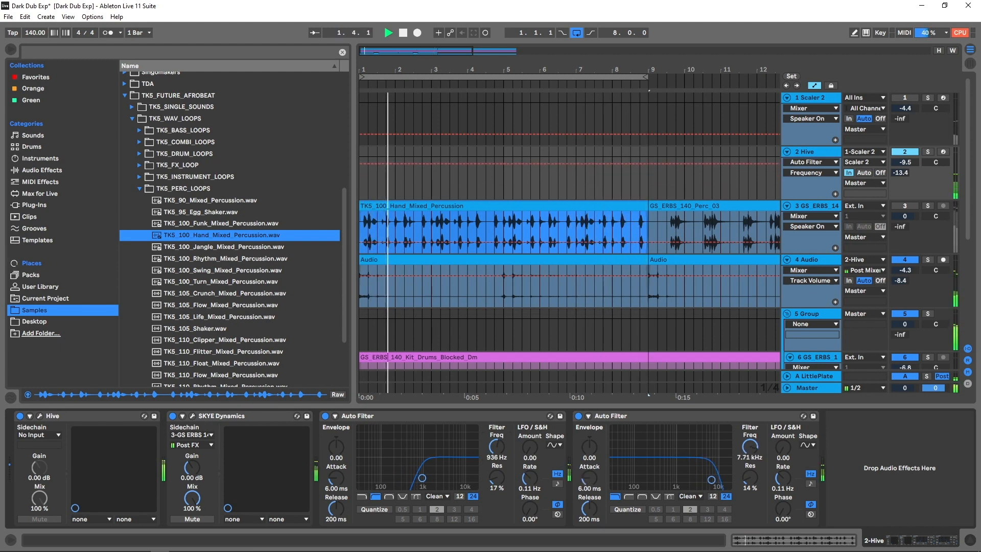
Step: Solo the Hive track, raise its volume to -5.6 dB and unsolo it to hear the full mix
click(927, 152)
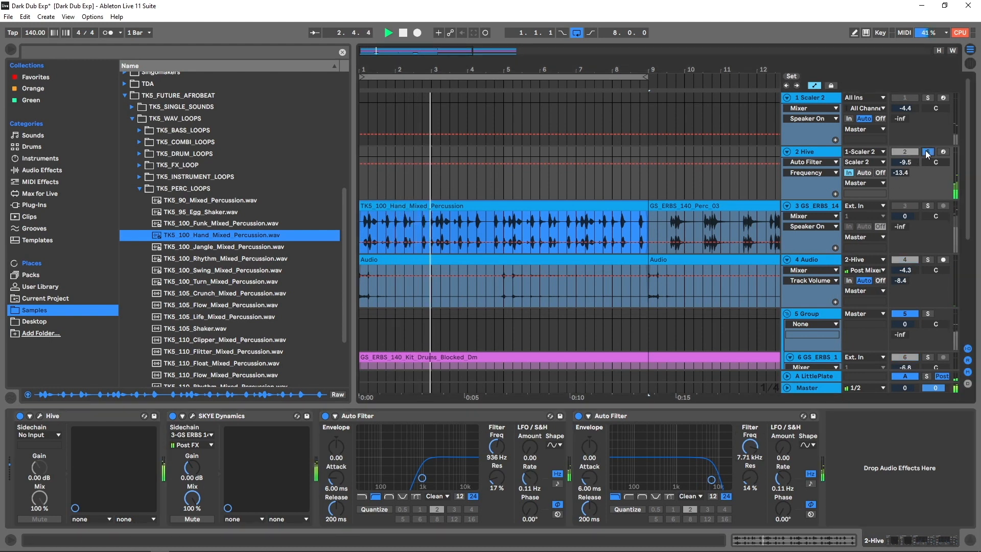
drag(905, 162, 906, 154)
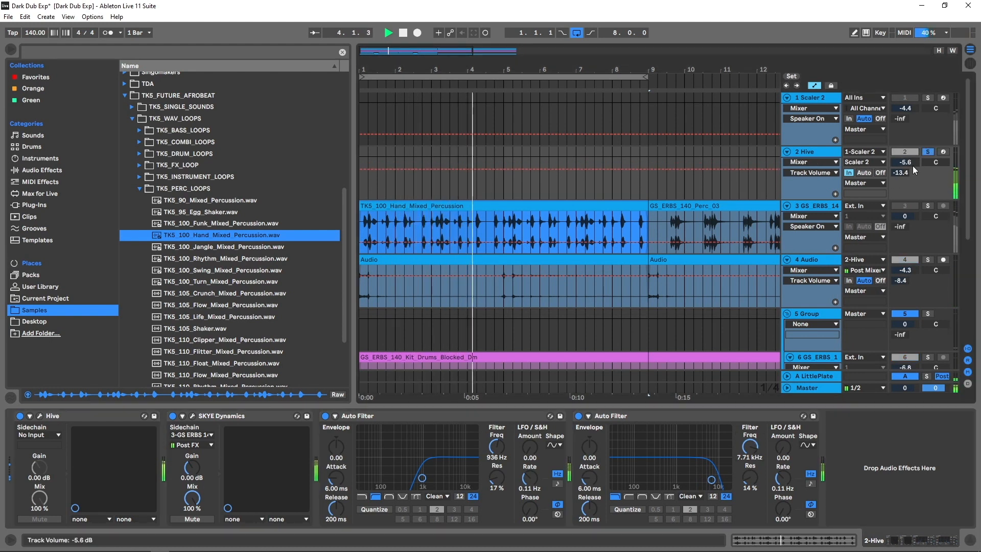
click(927, 152)
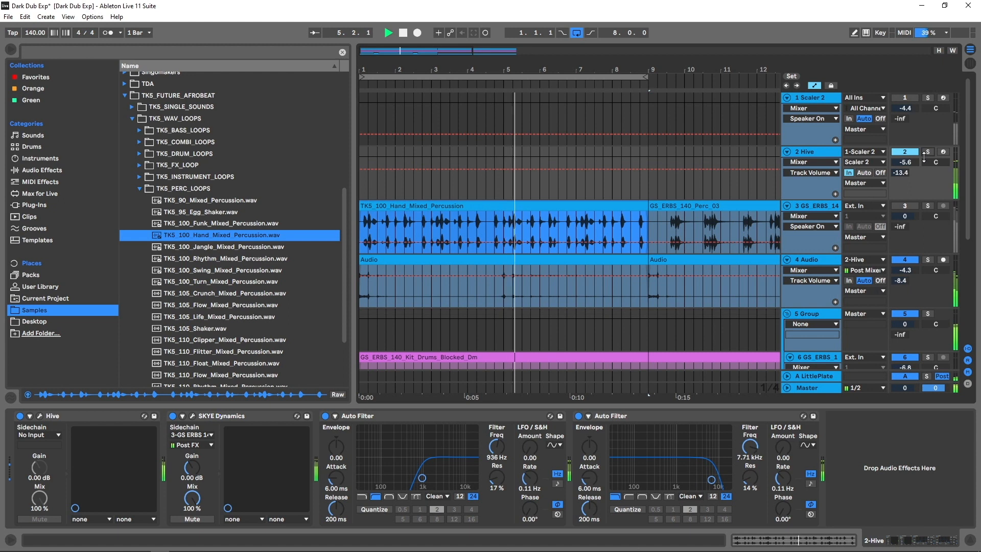